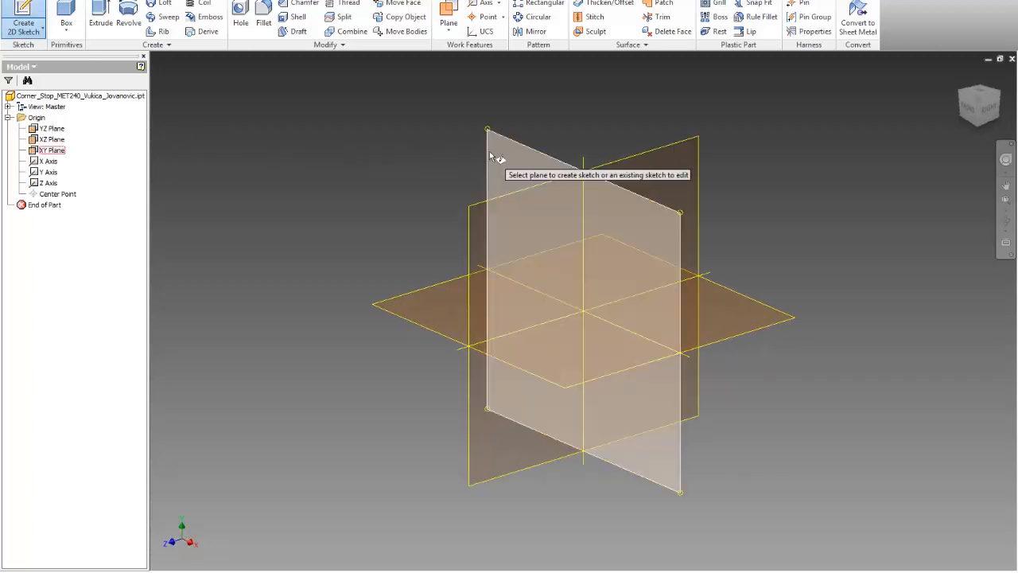
# - Sketch a rectangle about 0.75 in wide on the XY plane with one corner at the origin
pyautogui.click(490, 156)
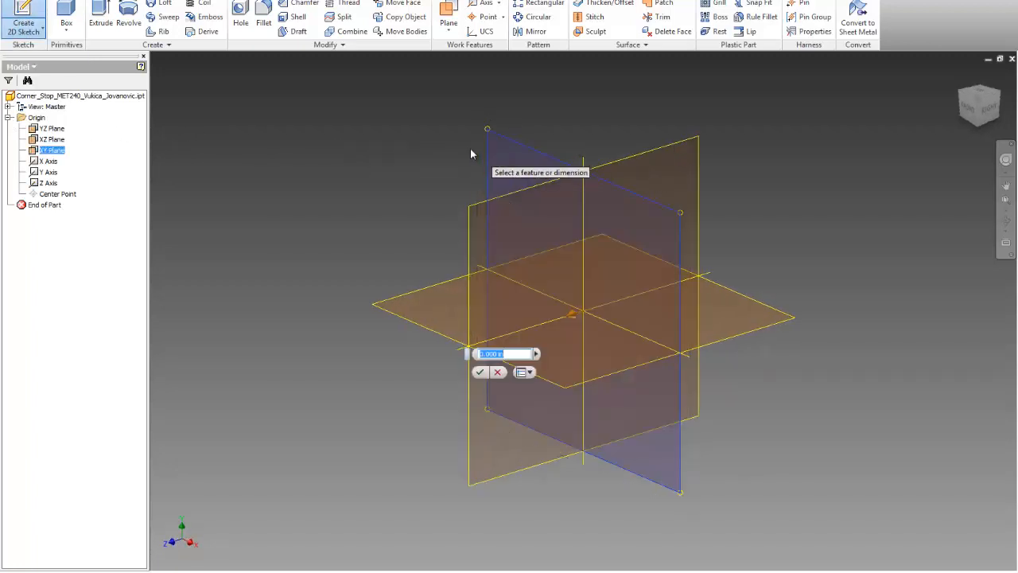
pyautogui.click(480, 371)
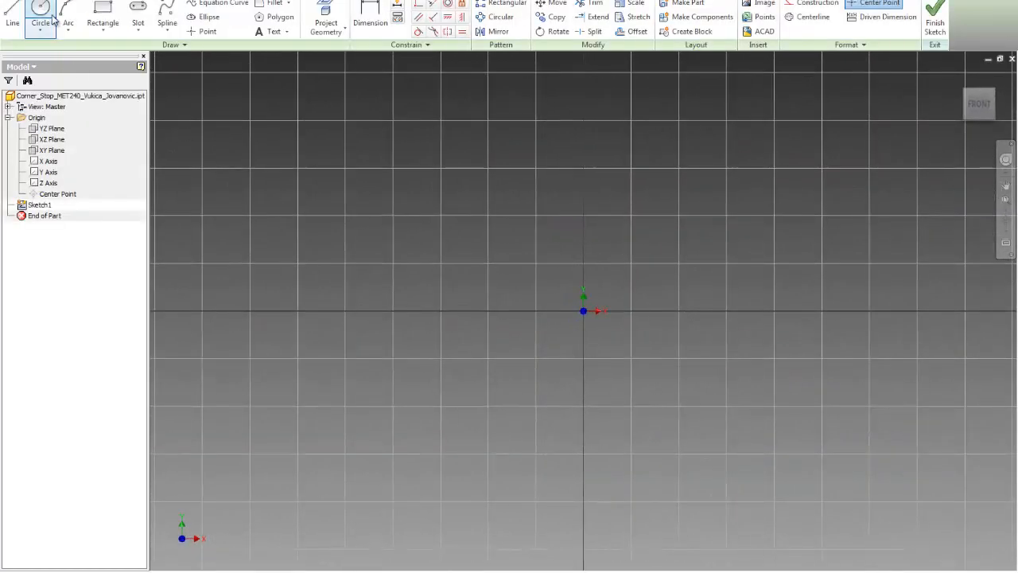
pyautogui.click(102, 13)
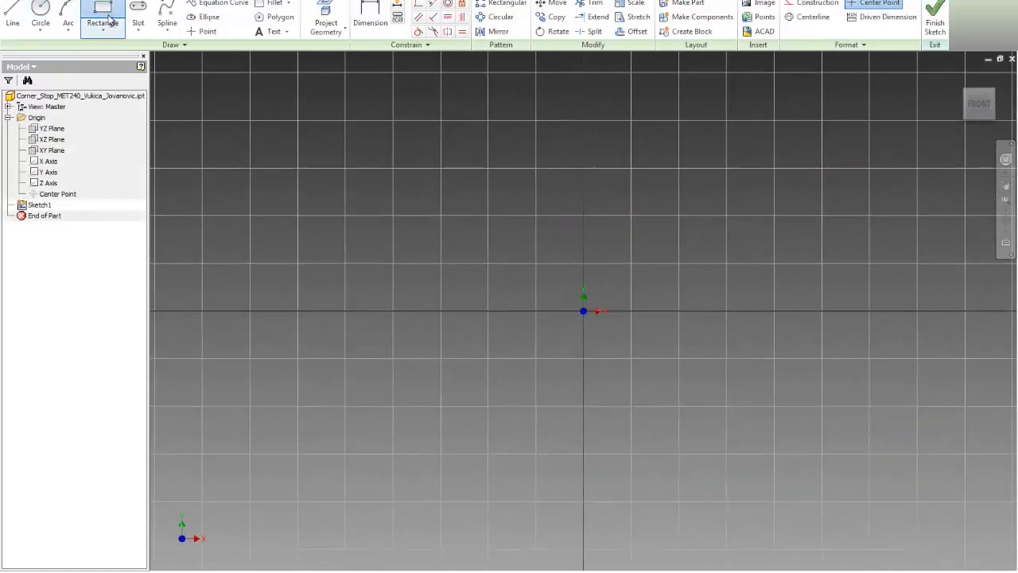
pyautogui.click(583, 311)
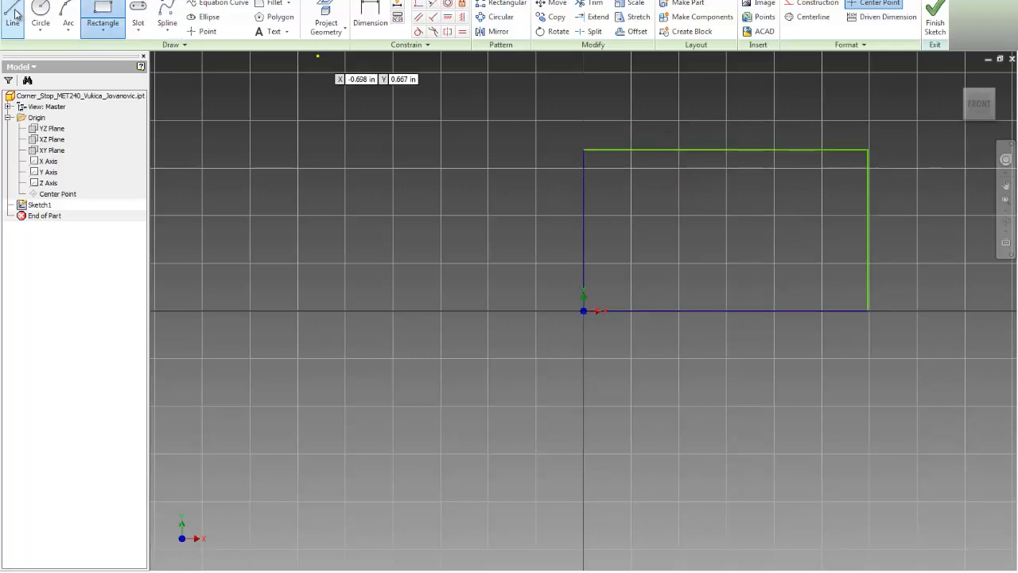
# - Dimension the rectangle's vertical side at the origin and set its height to 2.5 in
pyautogui.click(366, 10)
pyautogui.click(585, 230)
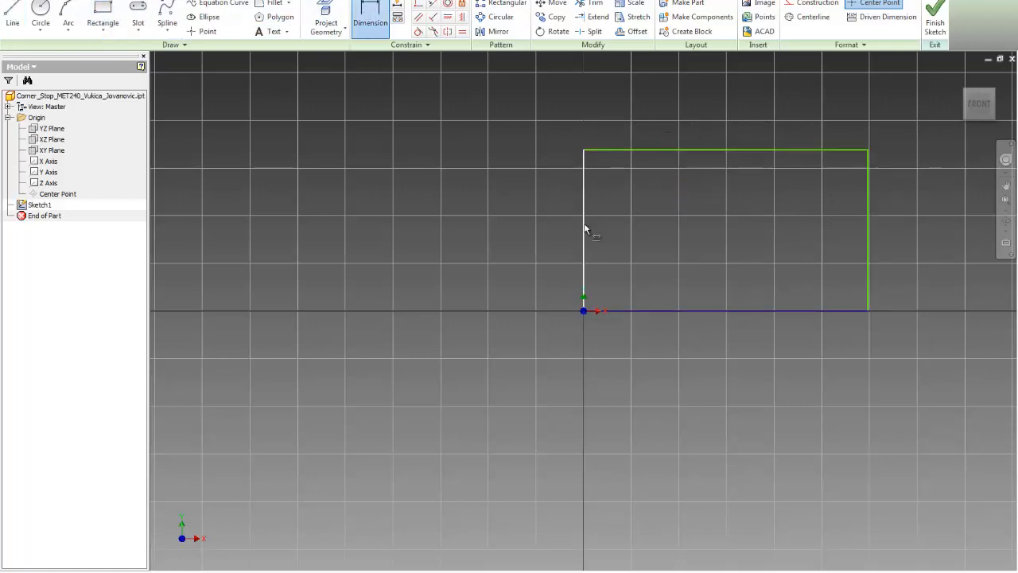
pyautogui.click(520, 221)
pyautogui.write('4.0')
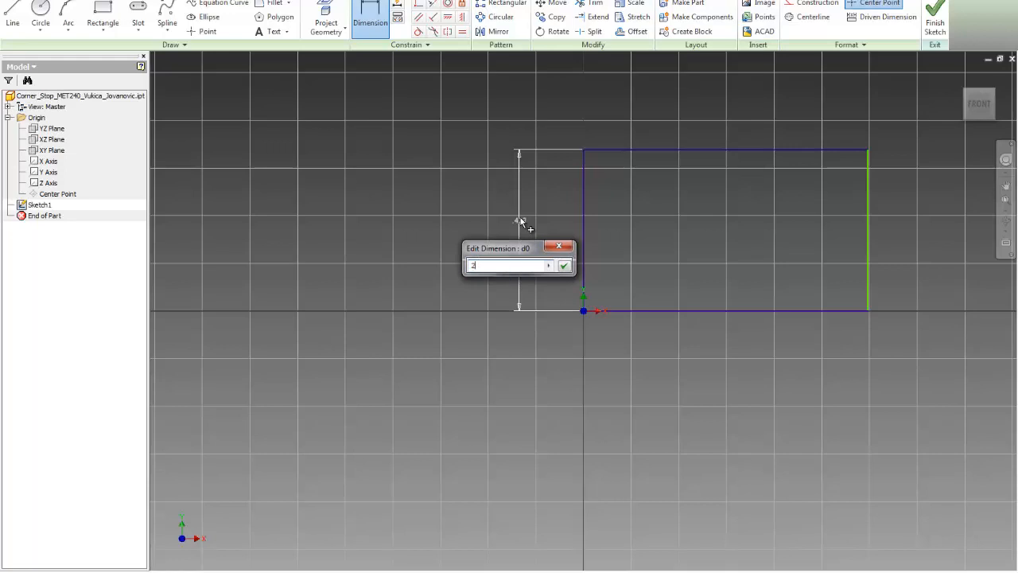
pyautogui.press('Return')
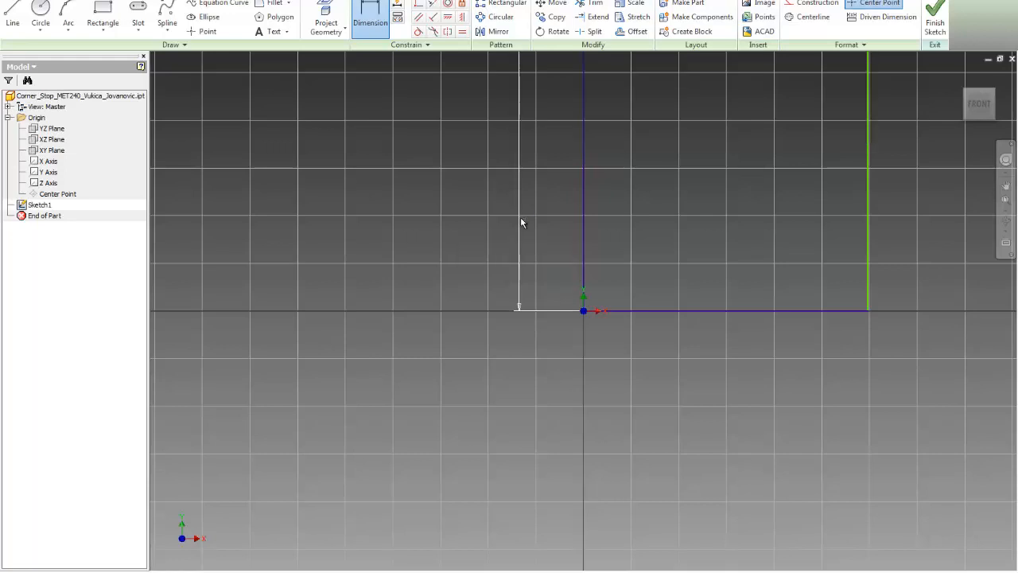
# - Set the rectangle's bottom width to 5.25+2 in and finish the sketch
pyautogui.click(763, 311)
pyautogui.click(740, 368)
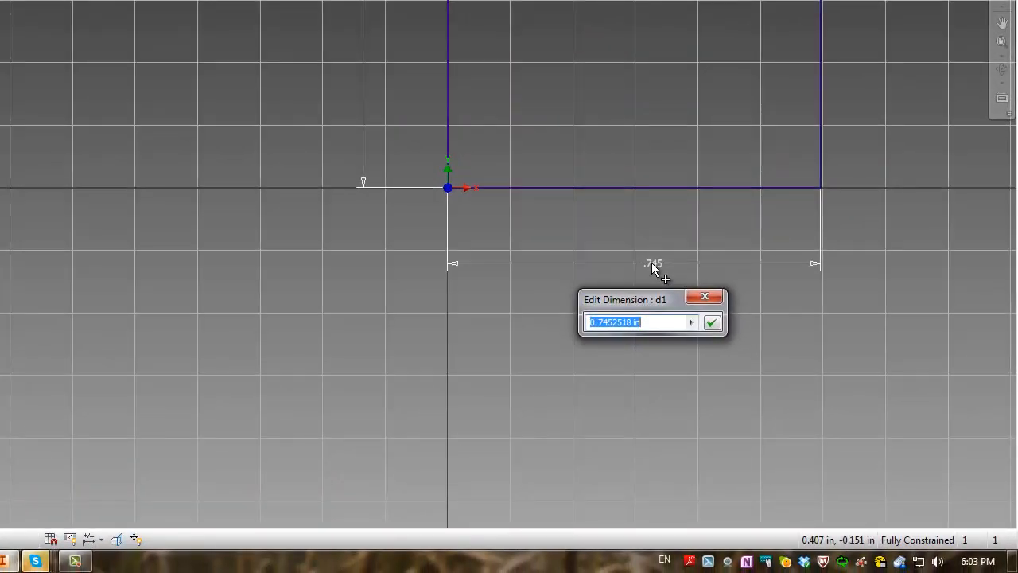
pyautogui.write('5.25')
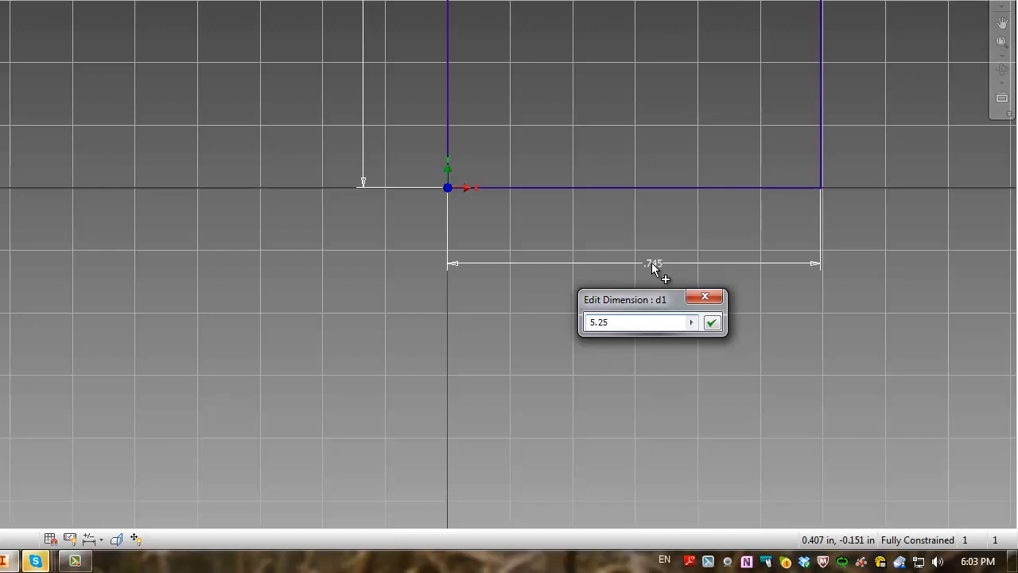
pyautogui.write('+2')
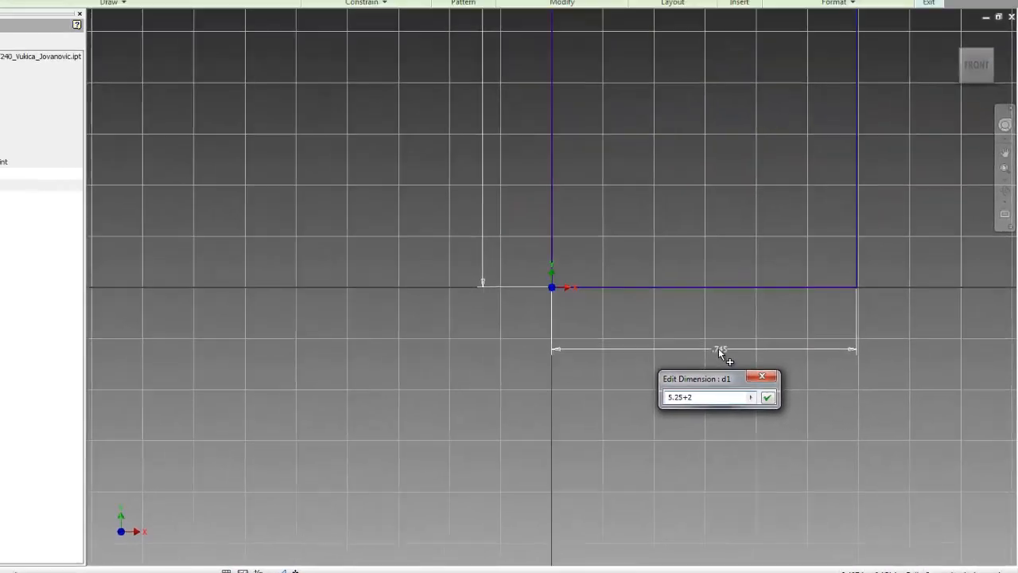
pyautogui.press('Return')
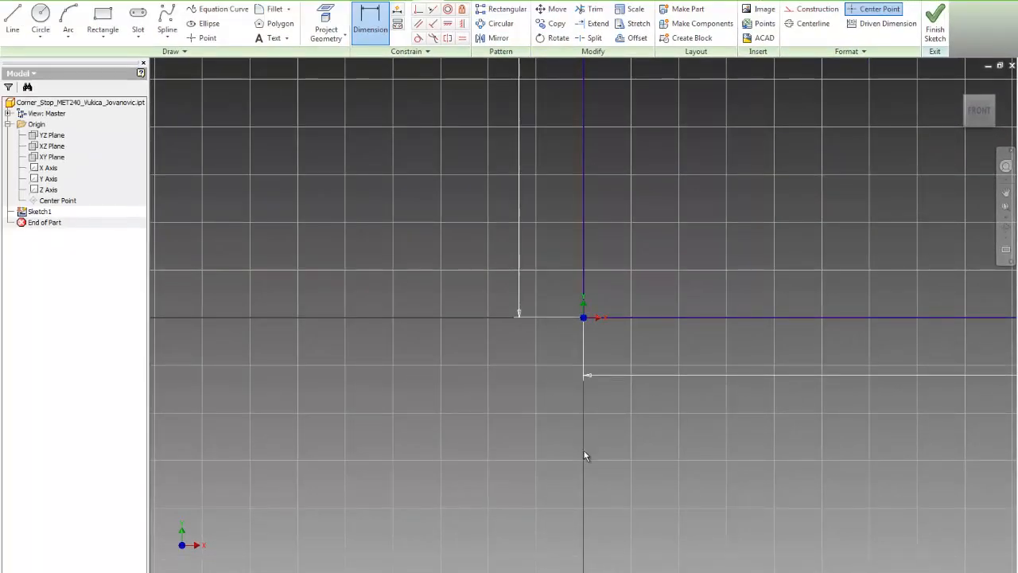
pyautogui.press('Home')
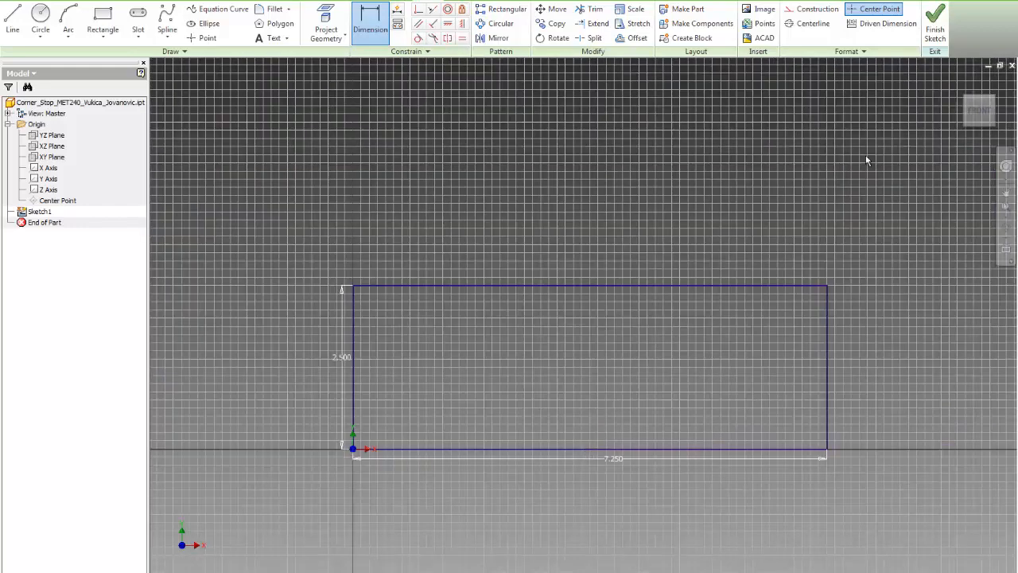
pyautogui.click(934, 29)
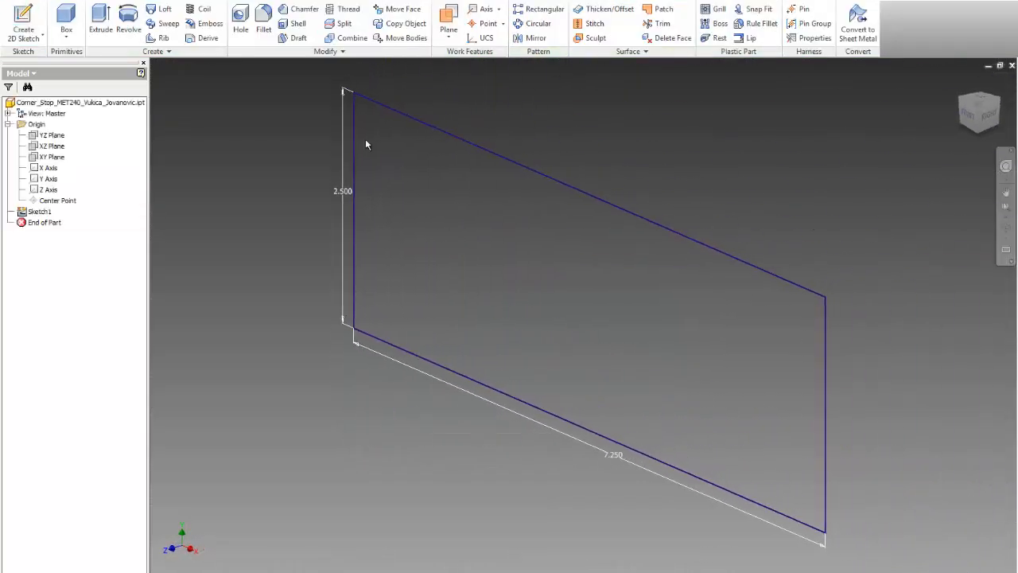
# - Extrude the rectangular profile 4 in into a solid block
pyautogui.click(104, 24)
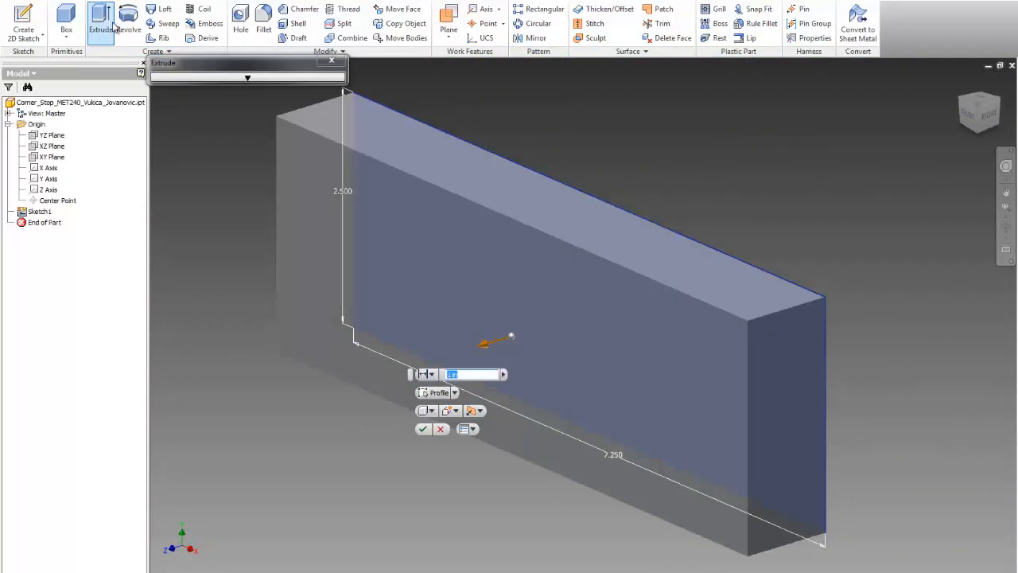
pyautogui.write('4')
pyautogui.press('Return')
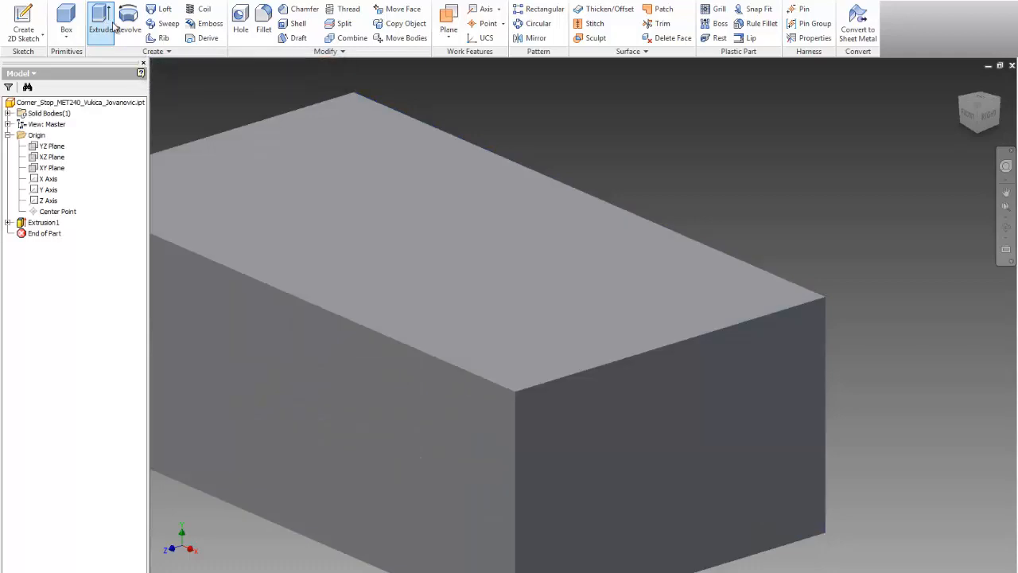
pyautogui.scroll(-3, 554, 141)
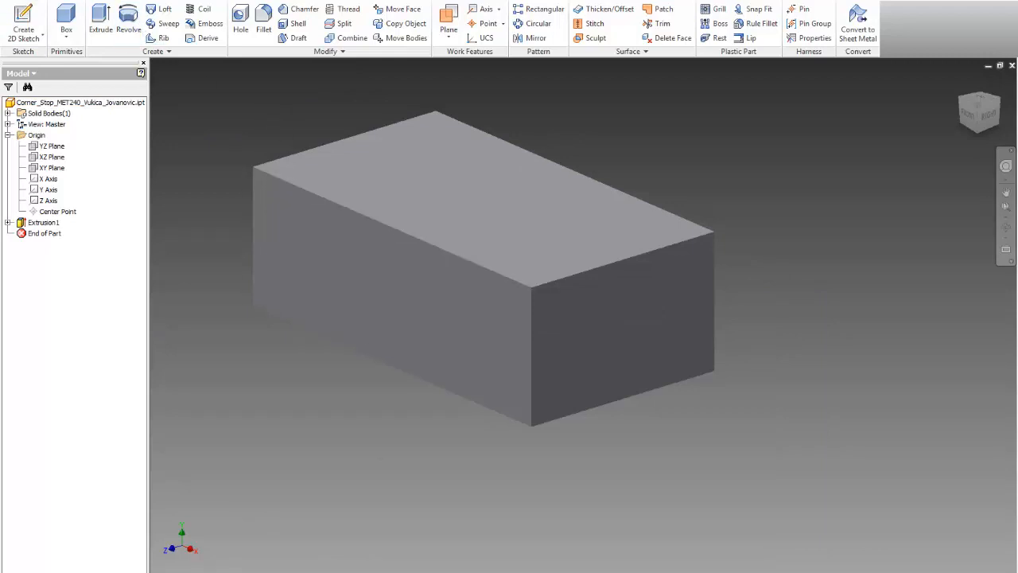
# - Check the Corner_Stop drawing in Word, and back in Inventor sketch a diagonal line across the block's top face from its left edge to its front edge
pyautogui.click(191, 571)
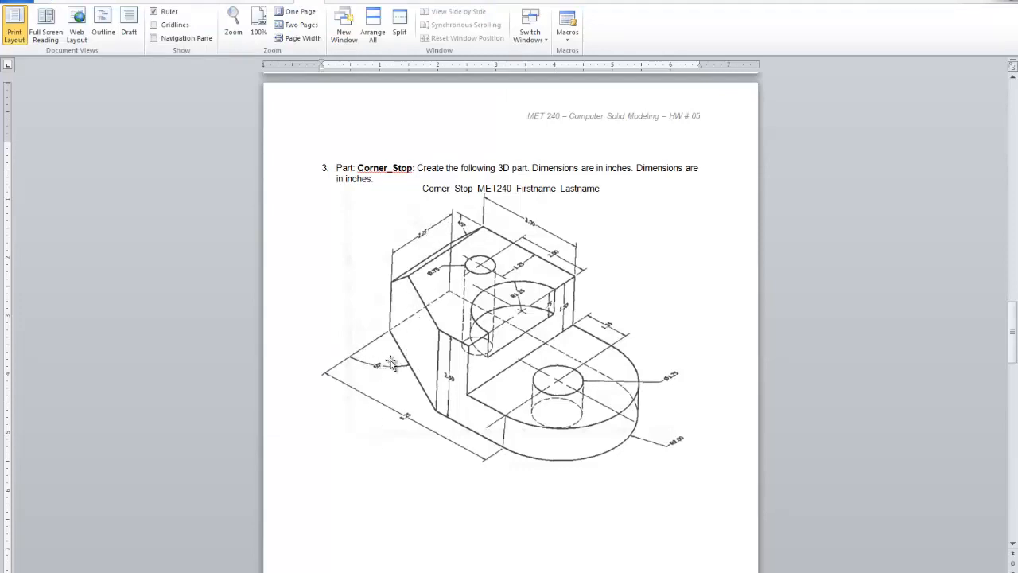
pyautogui.hotkey('alt', 'Tab')
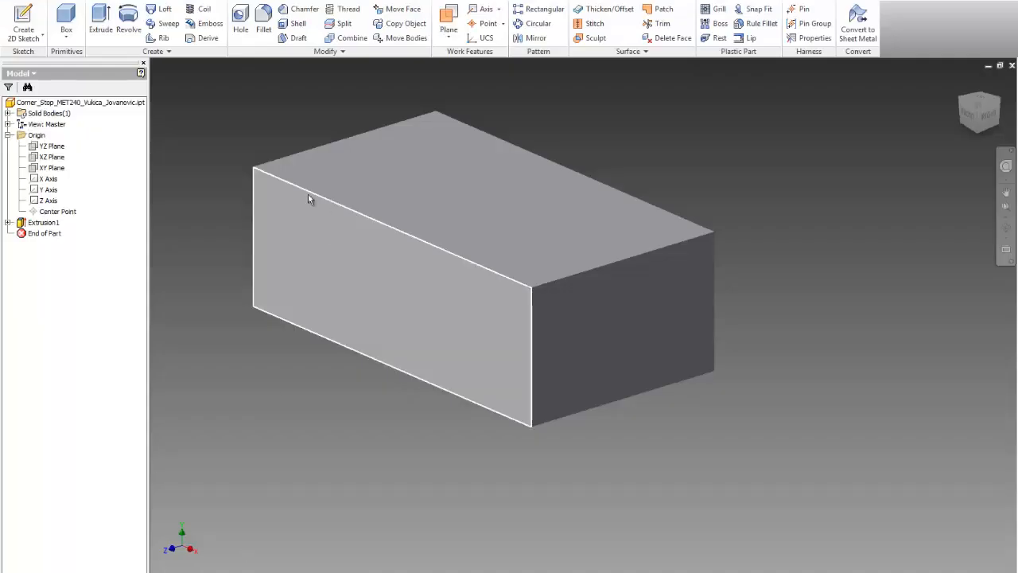
pyautogui.click(23, 24)
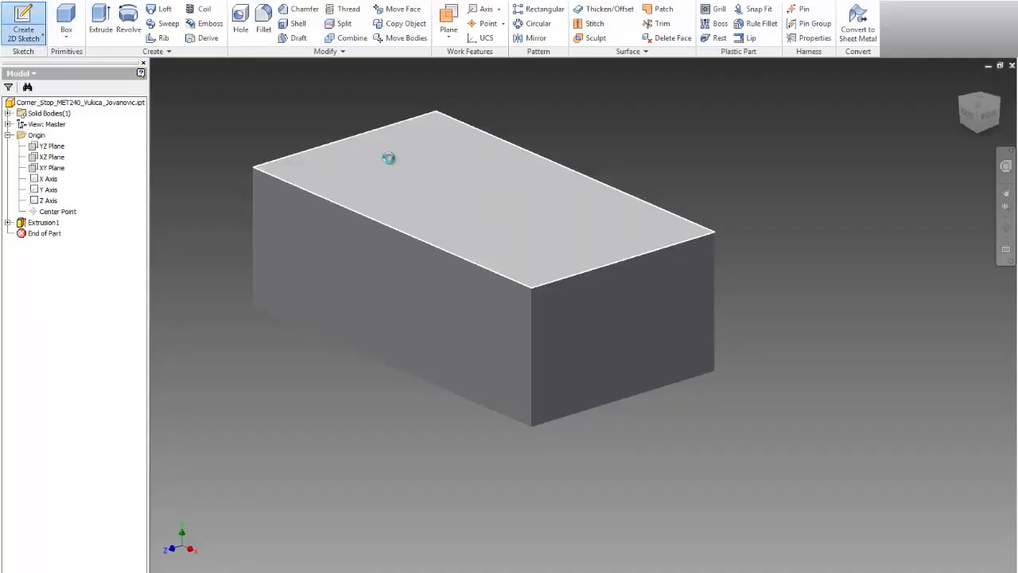
pyautogui.click(388, 157)
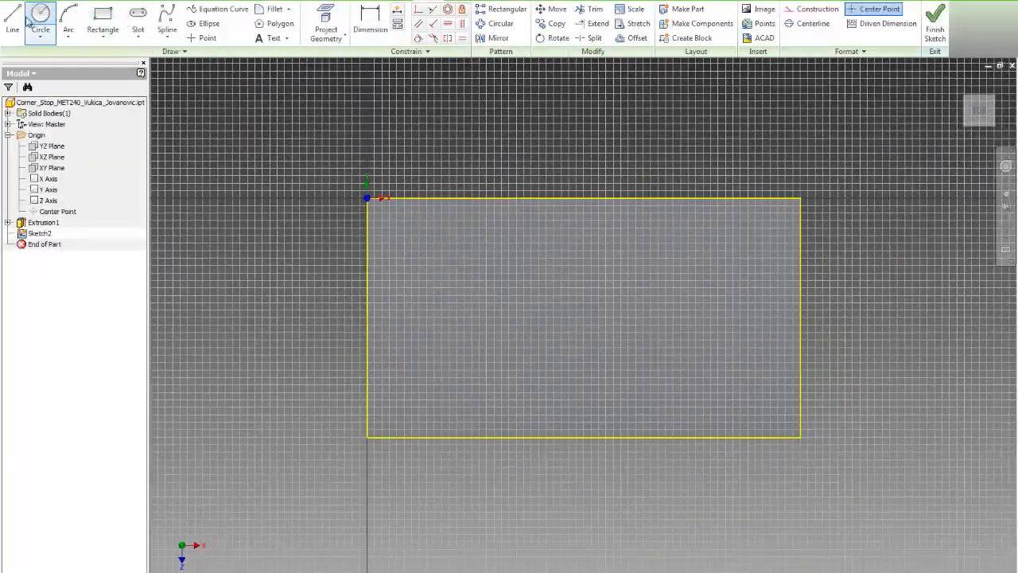
pyautogui.click(13, 19)
pyautogui.click(366, 330)
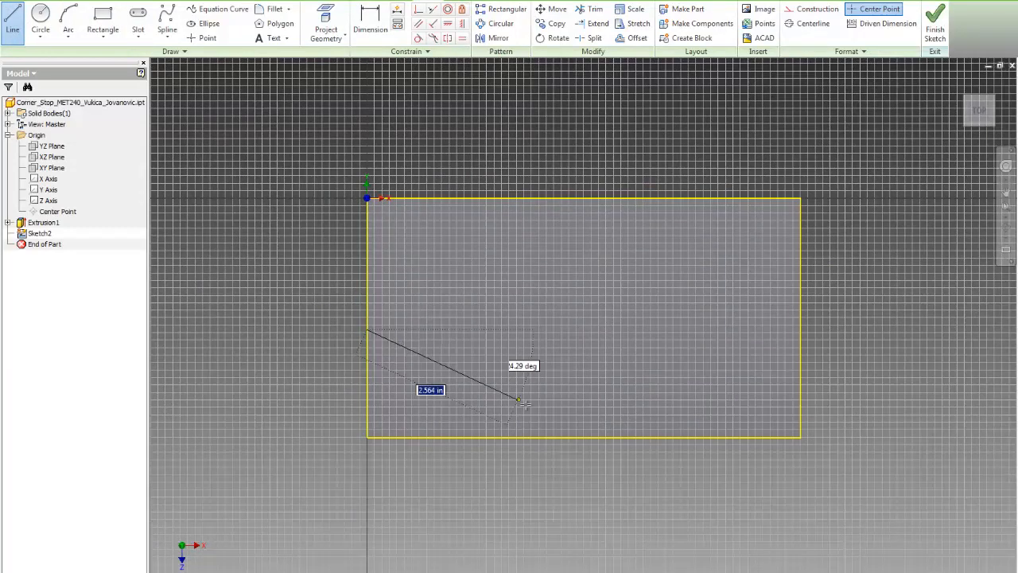
pyautogui.doubleClick(568, 430)
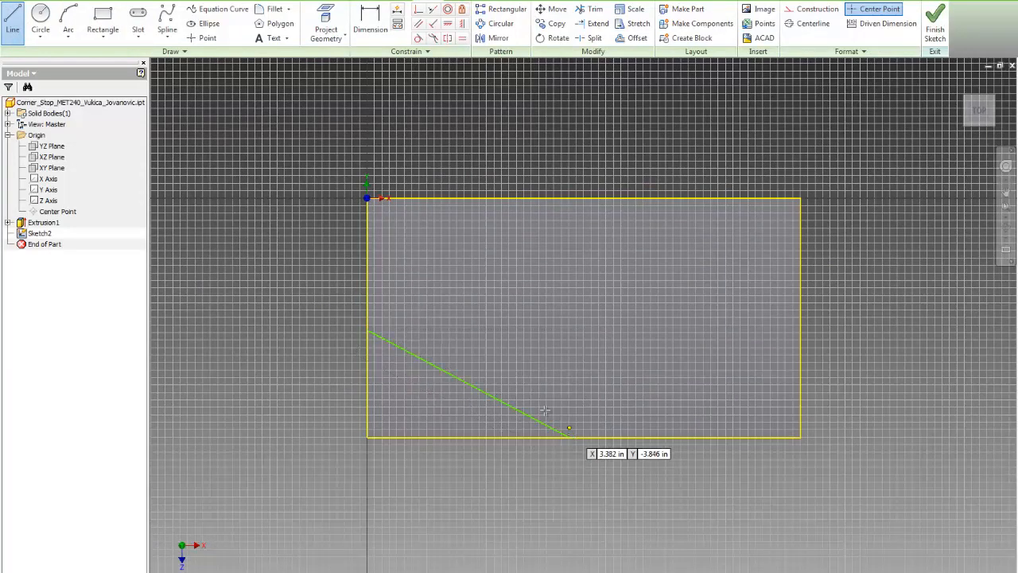
# - Dimension the angle between the diagonal line and the face's left edge as 60 degrees
pyautogui.press('d')
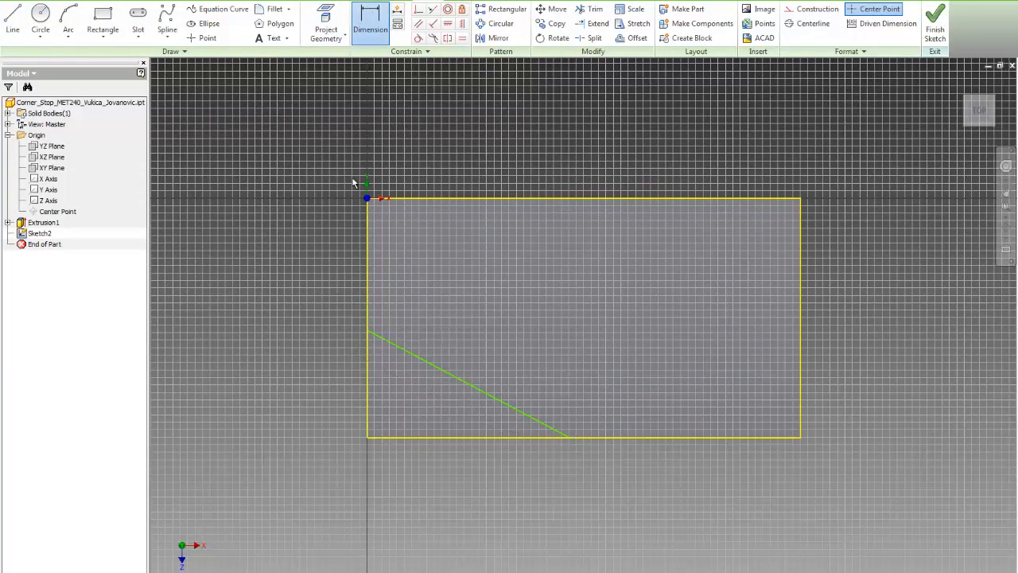
pyautogui.click(422, 366)
pyautogui.click(367, 394)
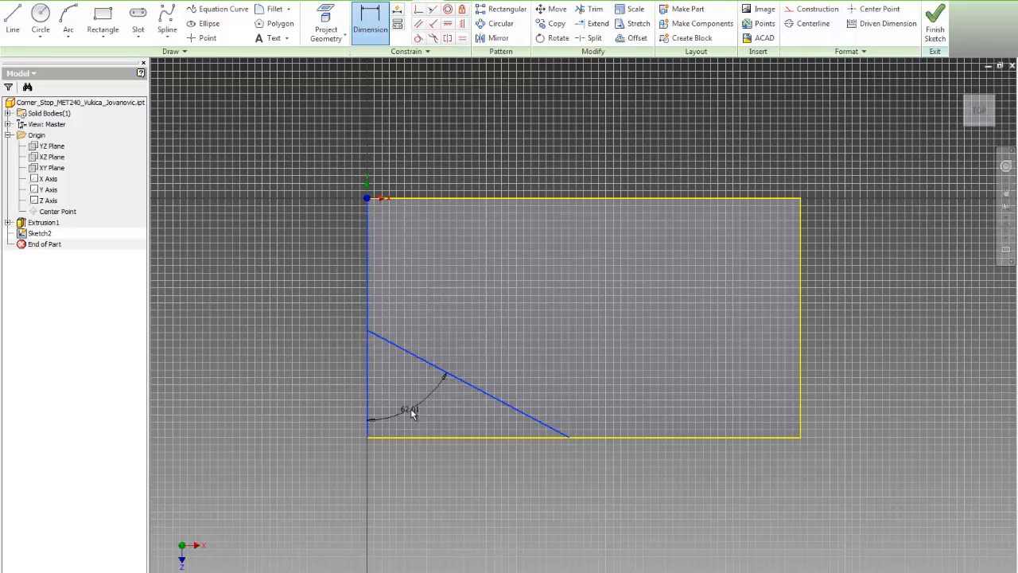
pyautogui.click(398, 389)
pyautogui.write('60')
pyautogui.press('Return')
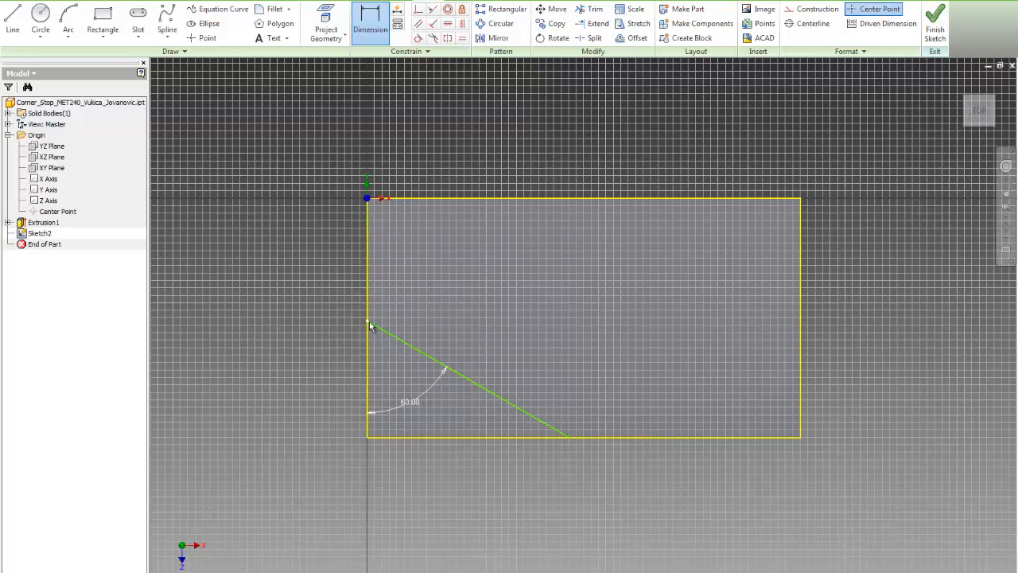
# - Set the distance from the face's back edge to the diagonal line's start point to 2.25 in and finish the sketch
pyautogui.click(405, 200)
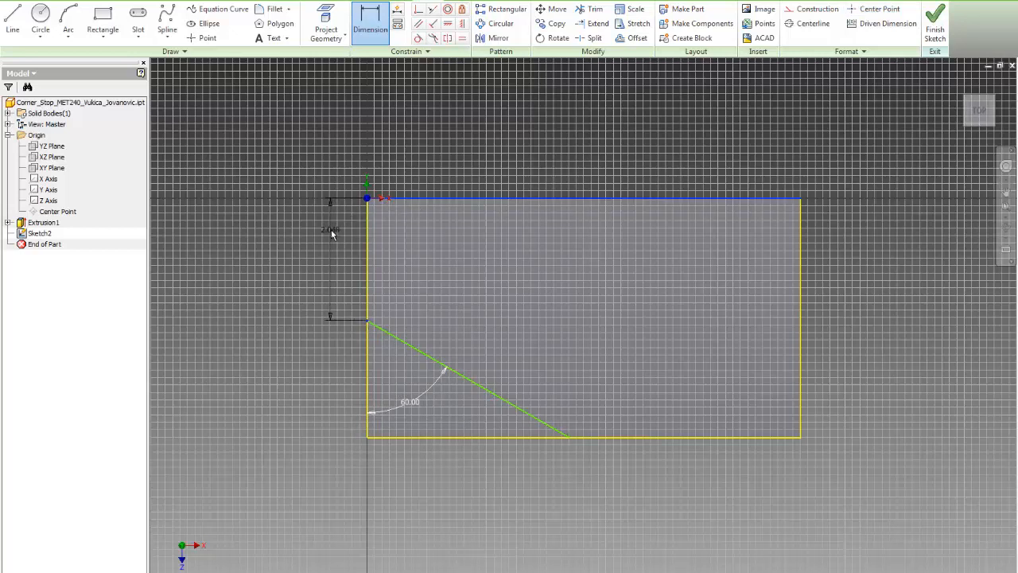
pyautogui.click(328, 234)
pyautogui.write('2.25')
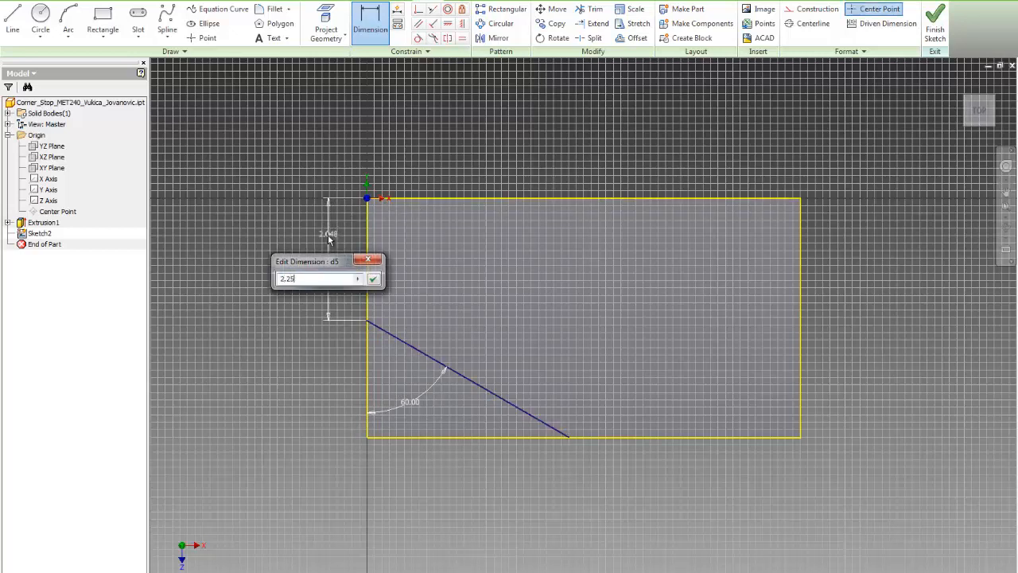
pyautogui.press('Return')
pyautogui.click(936, 19)
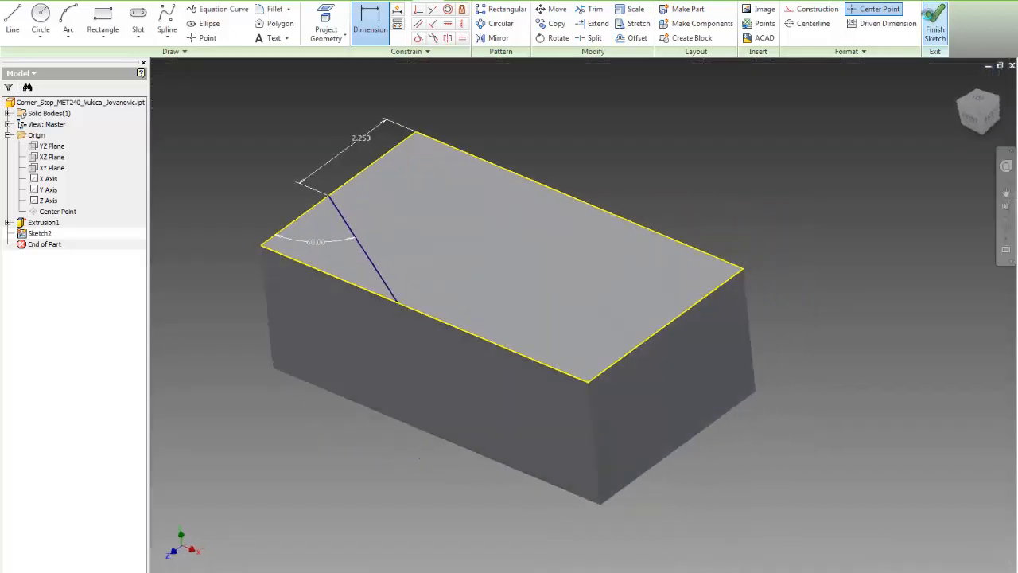
# - Cut away the triangular corner region through the full height of the block with Extrude
pyautogui.click(101, 23)
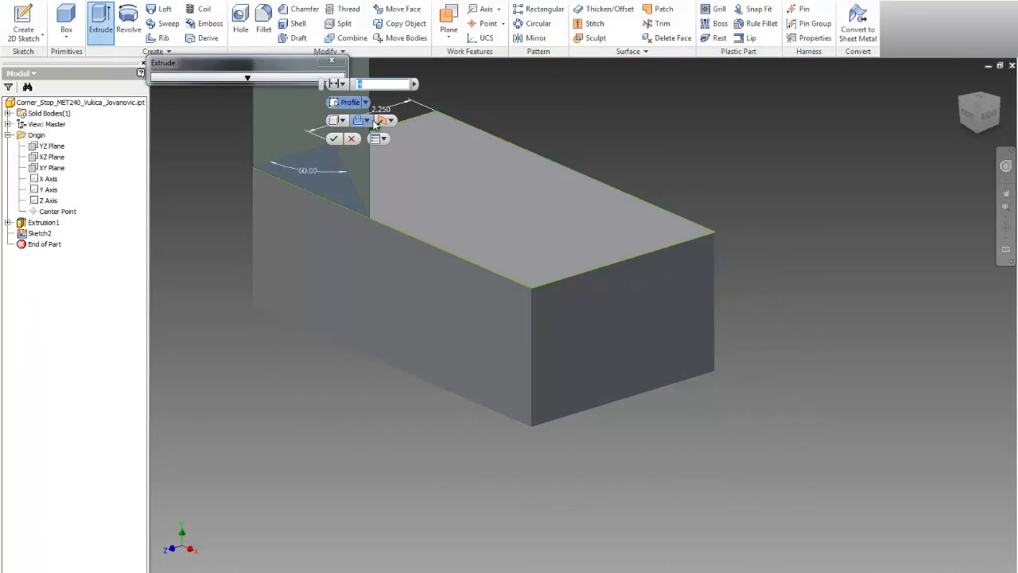
pyautogui.click(366, 121)
pyautogui.click(374, 151)
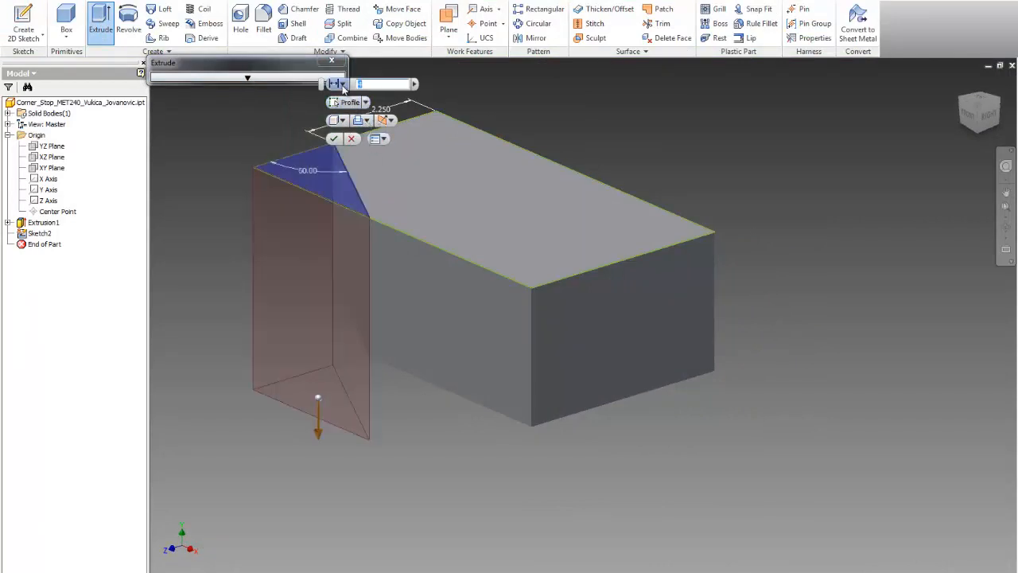
pyautogui.click(342, 84)
pyautogui.click(346, 154)
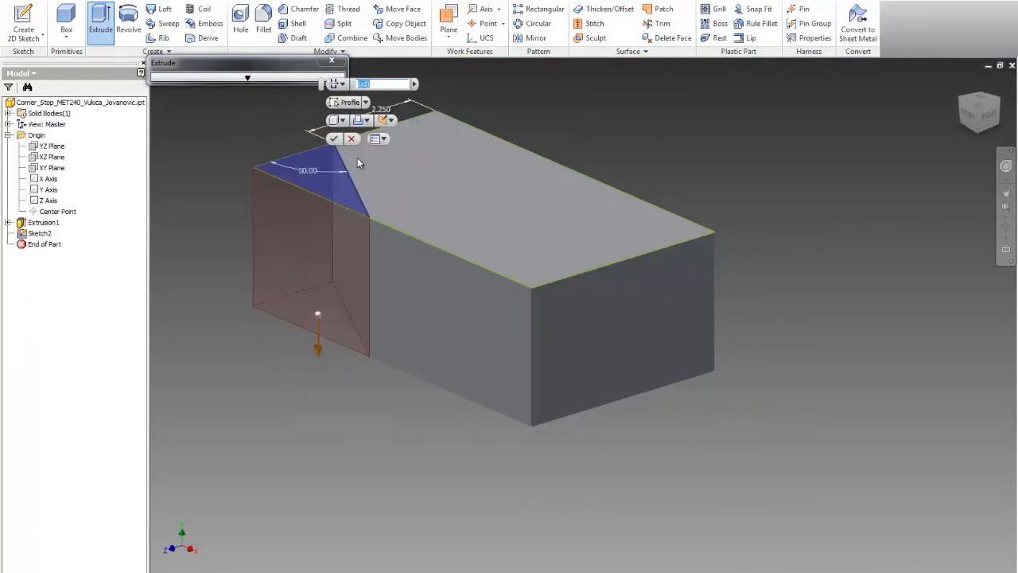
pyautogui.click(333, 139)
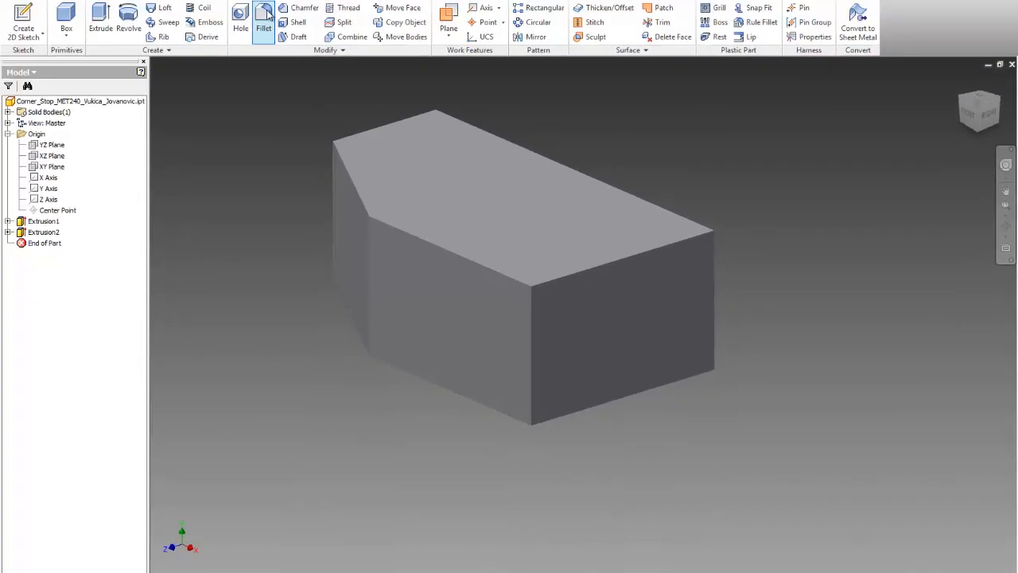
# - Fillet the two vertical edges at the end opposite the cut corner with a 2 in radius
pyautogui.click(266, 15)
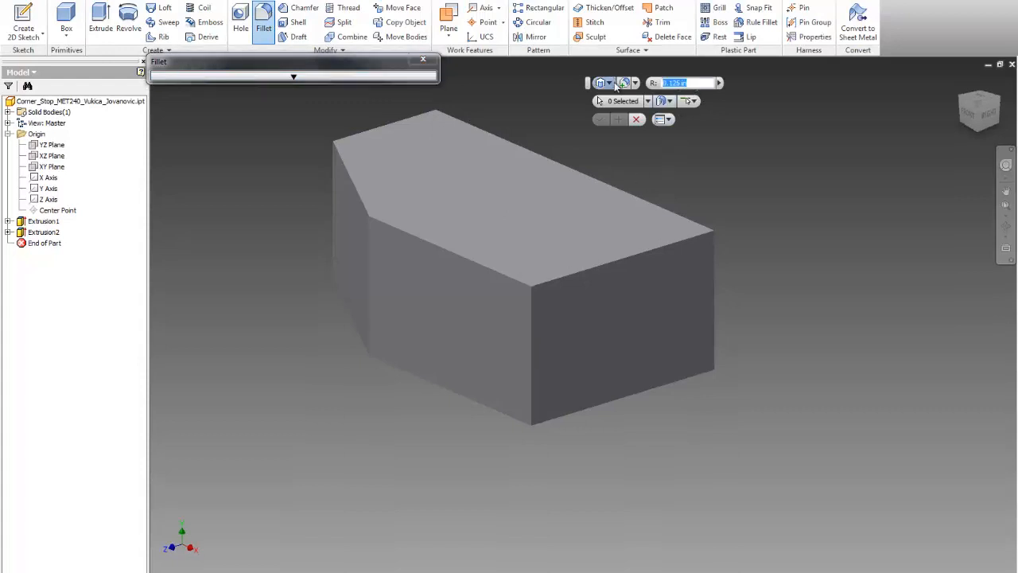
pyautogui.click(535, 355)
pyautogui.click(716, 308)
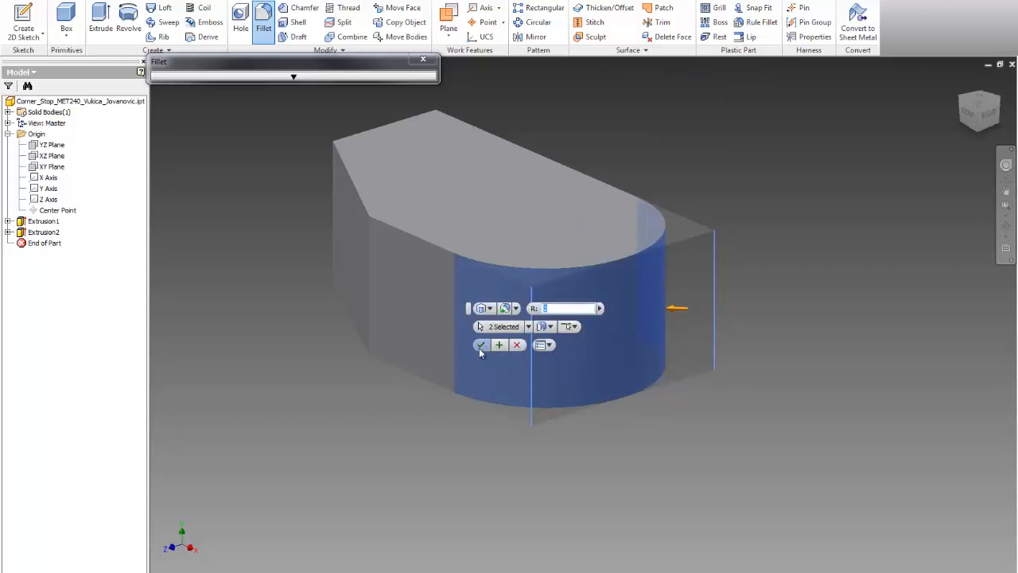
pyautogui.click(480, 345)
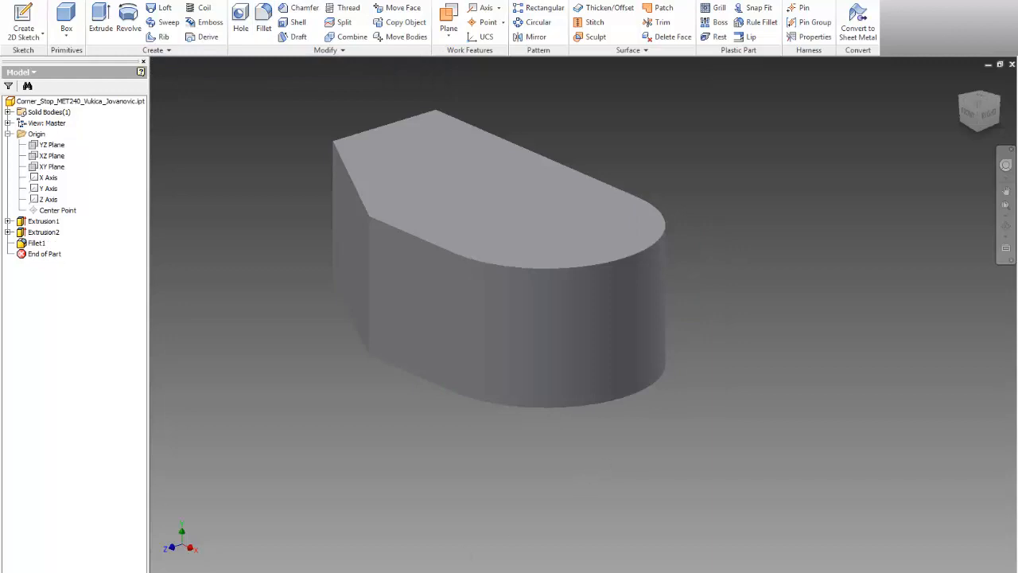
# - Start a sketch on the long back face and draw a diagonal line across its upper corner at the angled end
pyautogui.hotkey('alt', 'Tab')
pyautogui.moveTo(739, 322)
pyautogui.keyDown('shift'); pyautogui.mouseDown(button='middle')
pyautogui.moveTo(589, 317)
pyautogui.moveTo(589, 355)
pyautogui.mouseUp(button='middle'); pyautogui.keyUp('shift')
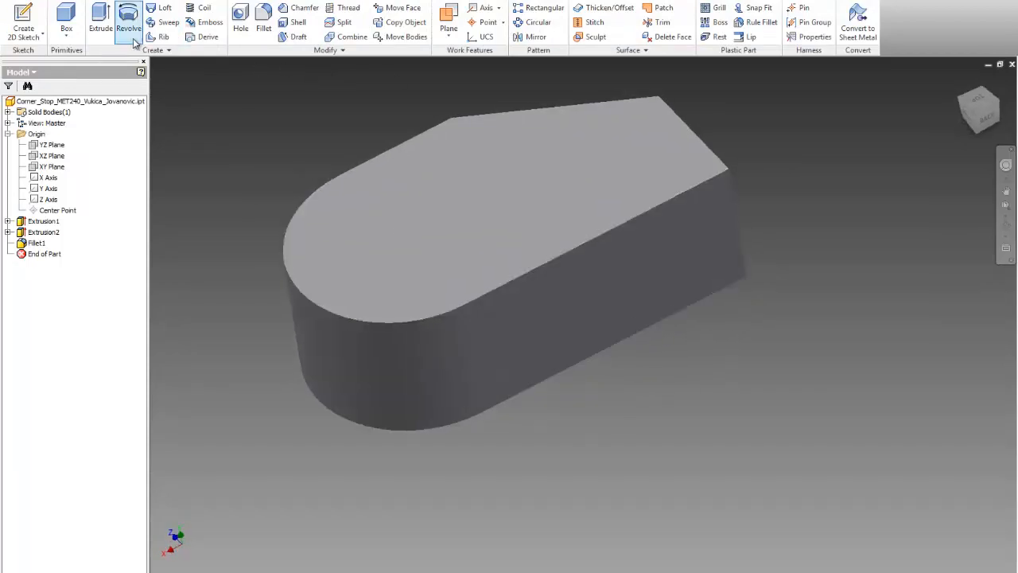
pyautogui.click(35, 36)
pyautogui.click(645, 294)
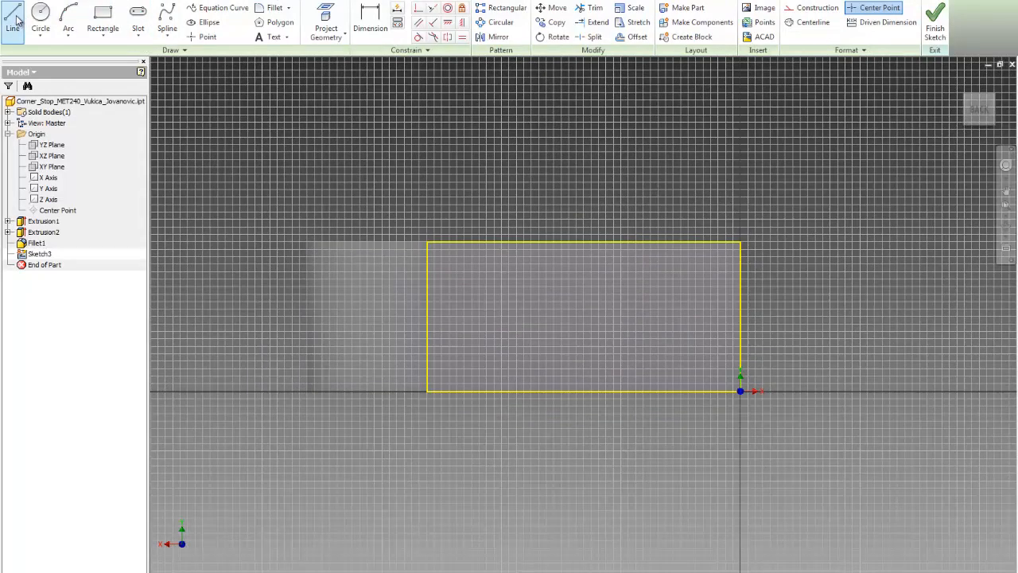
pyautogui.click(14, 15)
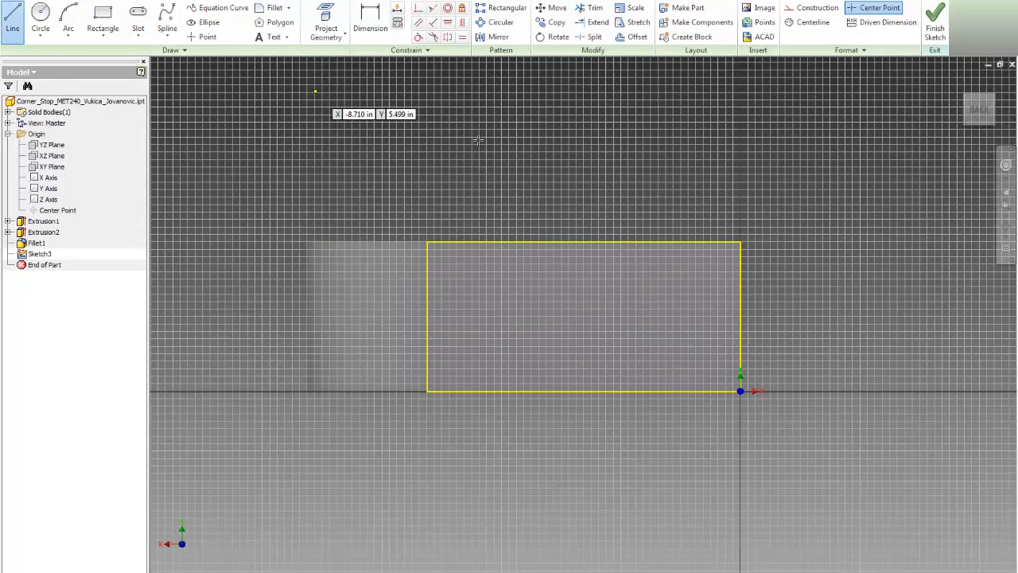
pyautogui.click(740, 280)
pyautogui.click(674, 242)
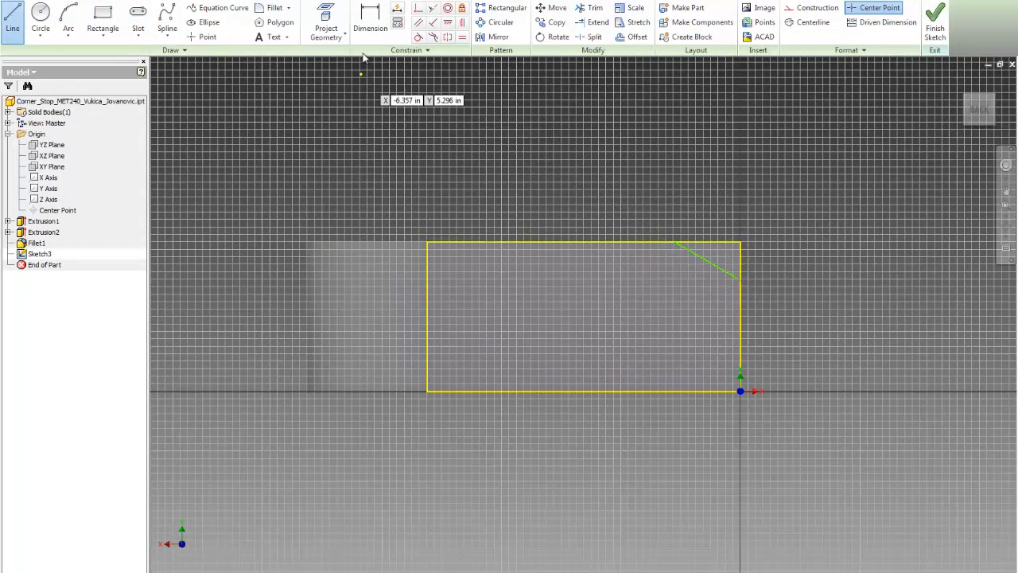
# - Dimension the angle between the diagonal line and the back face's top edge as 45 degrees and finish the sketch
pyautogui.click(368, 24)
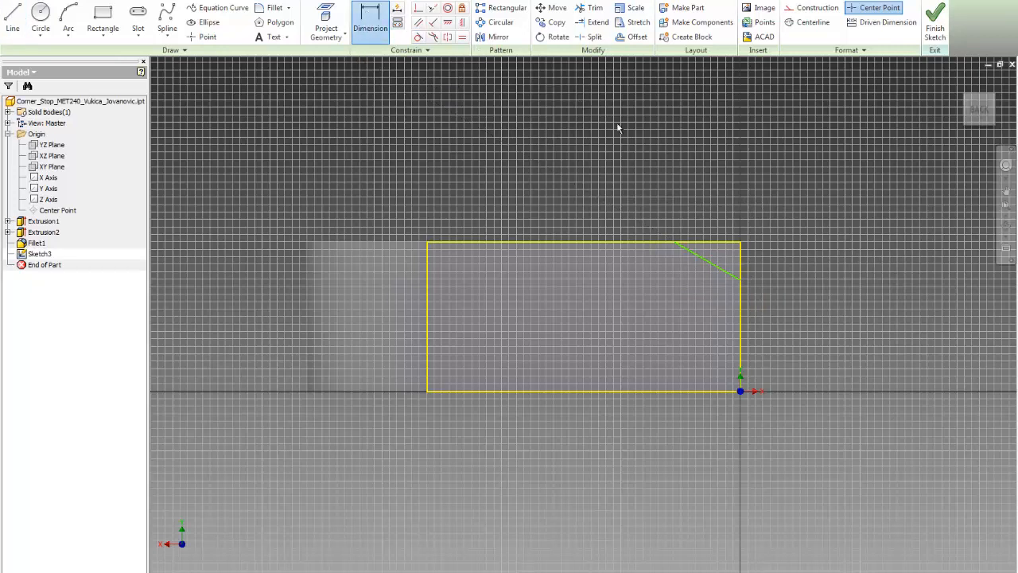
pyautogui.click(713, 245)
pyautogui.click(726, 270)
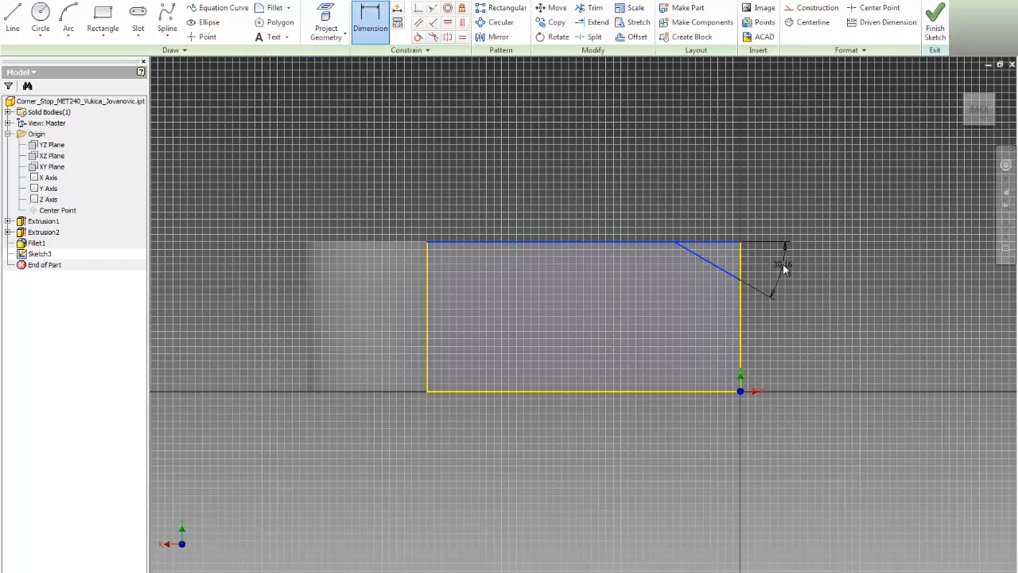
pyautogui.click(784, 264)
pyautogui.write('45')
pyautogui.press('Return')
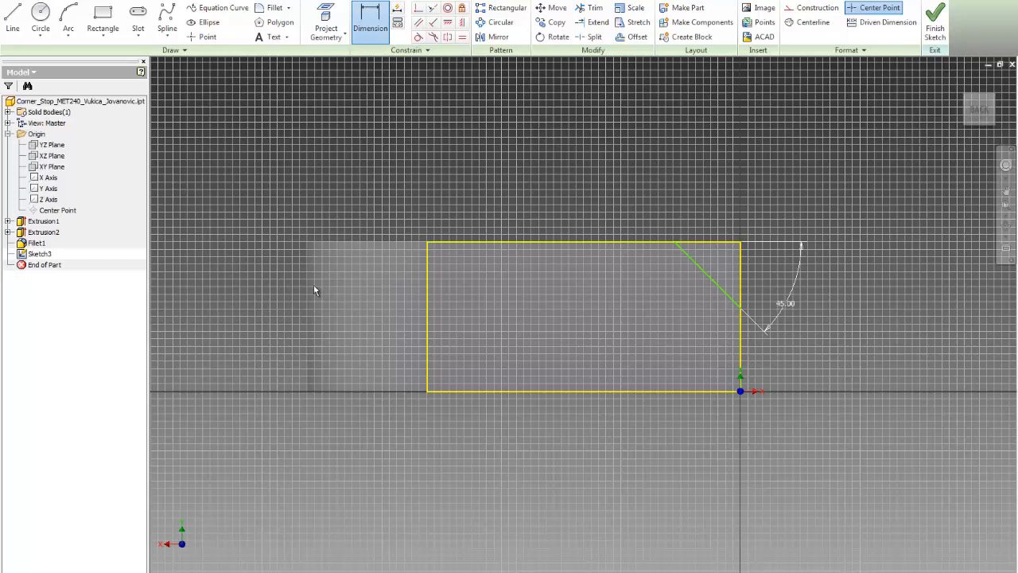
pyautogui.click(935, 20)
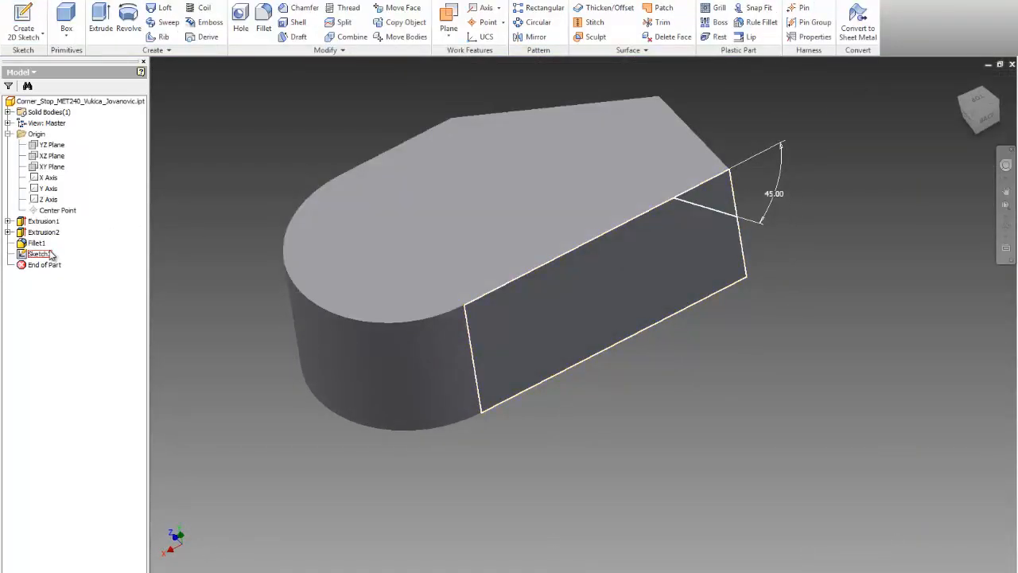
# - Delete the sketch with the diagonal line on the back face
pyautogui.click(39, 253)
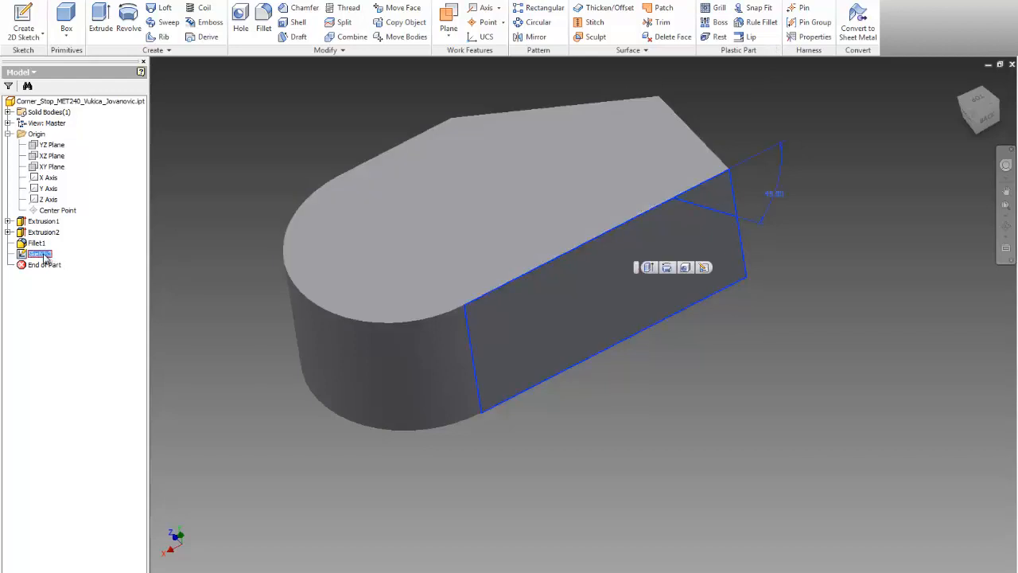
pyautogui.rightClick(42, 252)
pyautogui.click(67, 286)
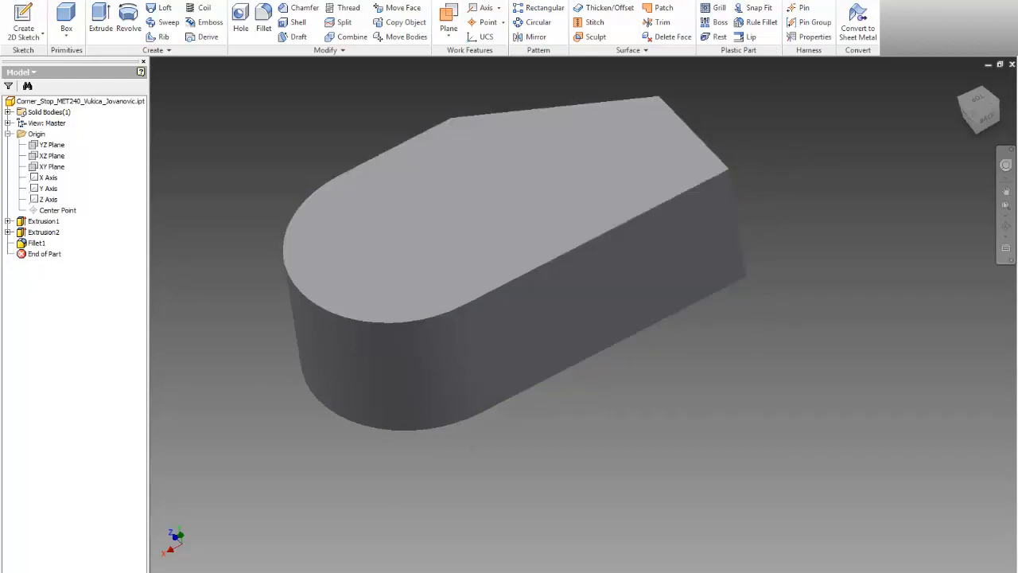
# - After consulting the Corner_Stop drawing in Word, start a sketch on the flat front face and project the rounded end's outer and top edges
pyautogui.click(220, 569)
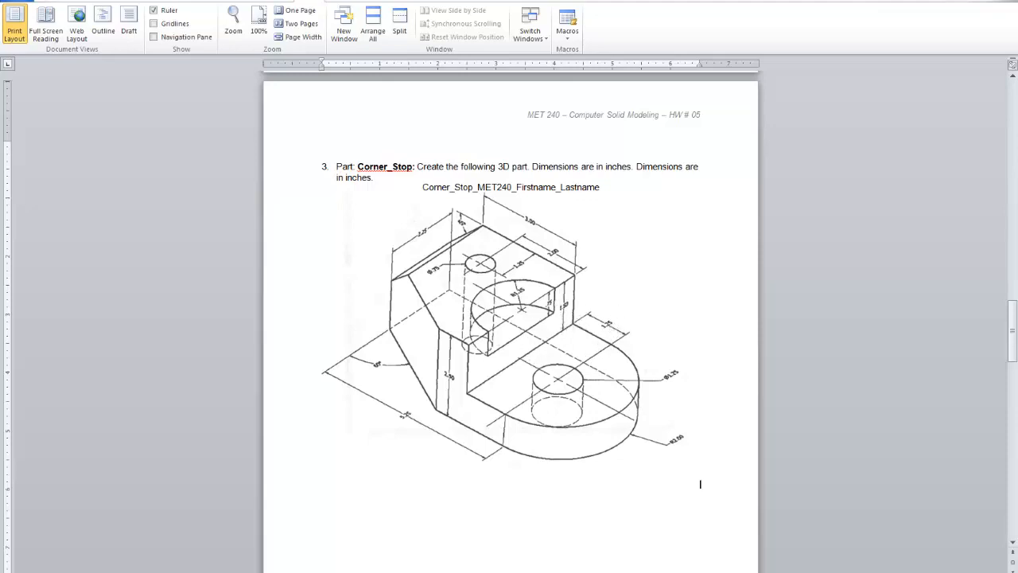
pyautogui.hotkey('alt', 'Tab')
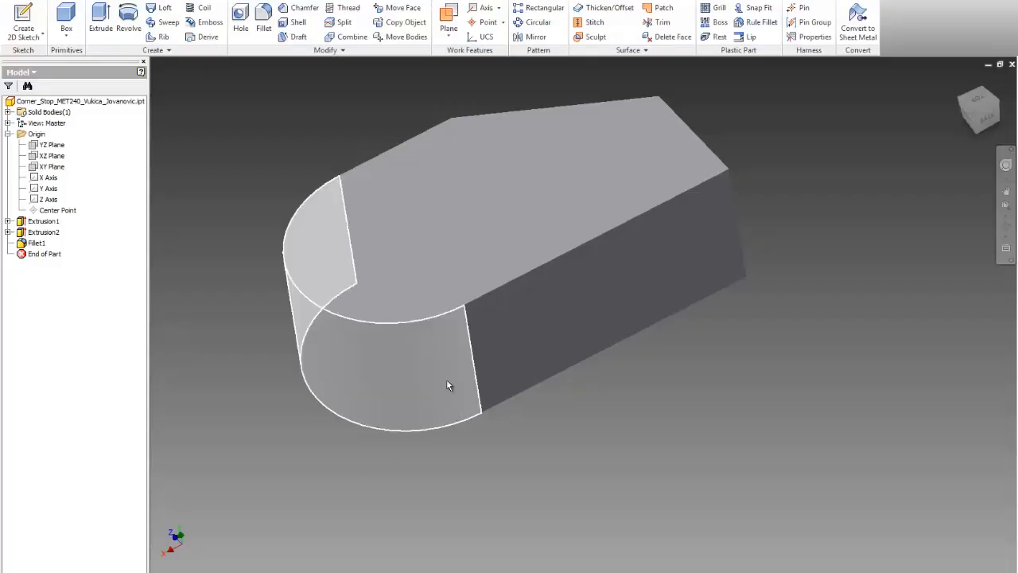
pyautogui.keyDown('shift'); pyautogui.moveTo(441, 363); pyautogui.dragTo(590, 375, button='middle'); pyautogui.keyUp('shift')
pyautogui.click(24, 24)
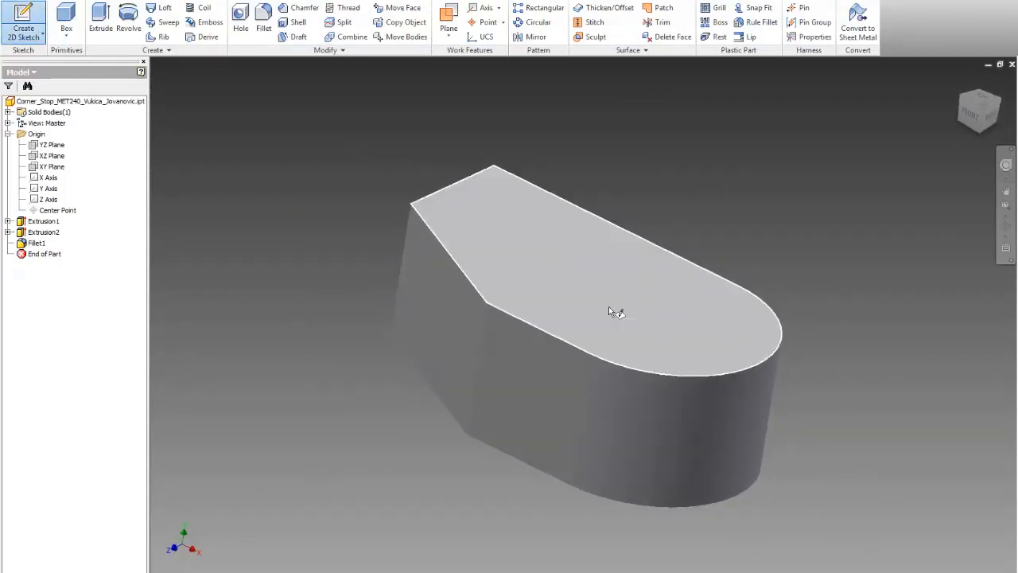
pyautogui.click(547, 393)
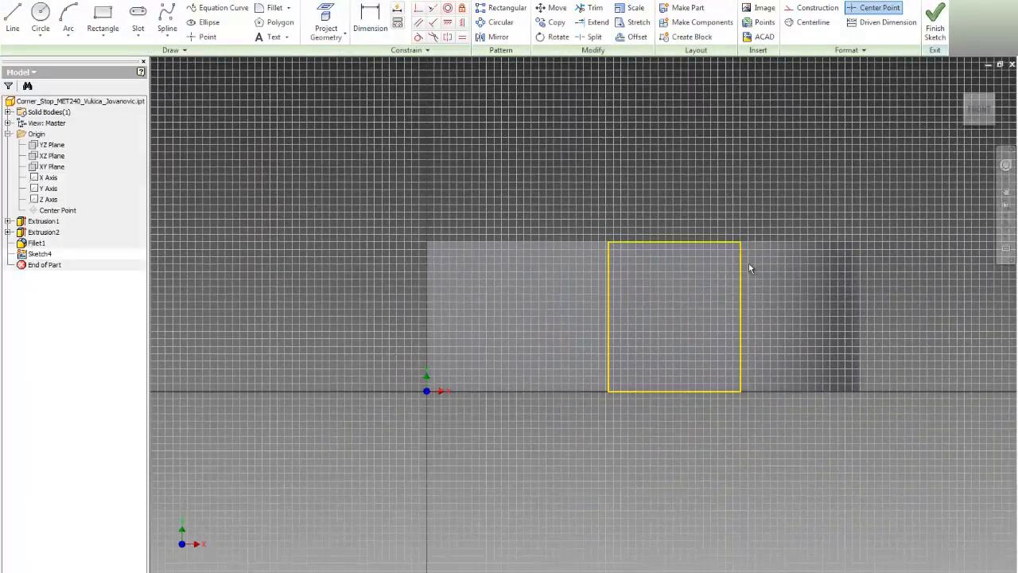
pyautogui.click(311, 19)
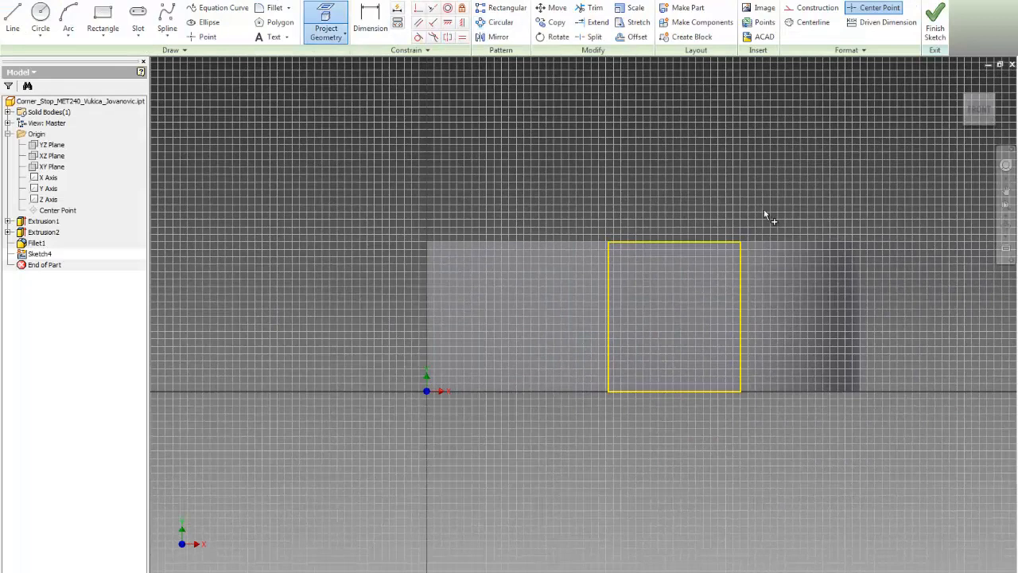
pyautogui.click(861, 305)
pyautogui.click(851, 244)
# - Draw a rectangle about 3.5 in long and 1.6 in high from the projected upper corner at the rounded end
pyautogui.click(101, 12)
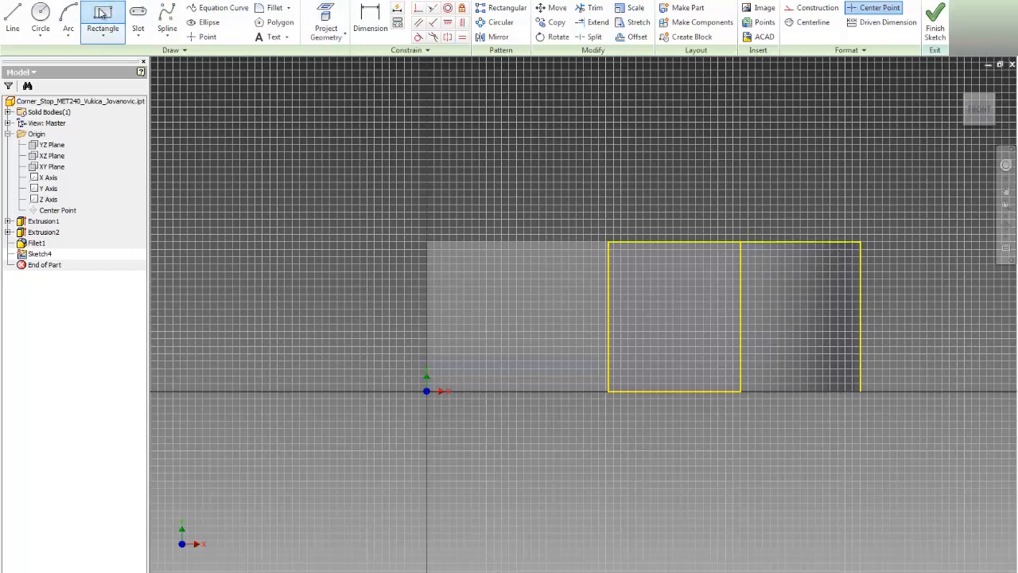
pyautogui.click(859, 242)
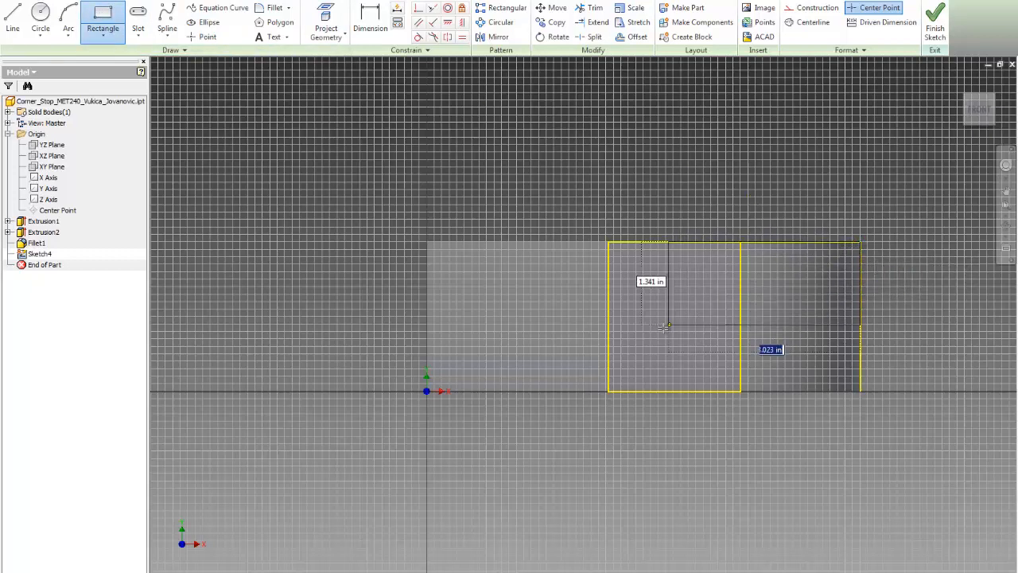
pyautogui.click(650, 336)
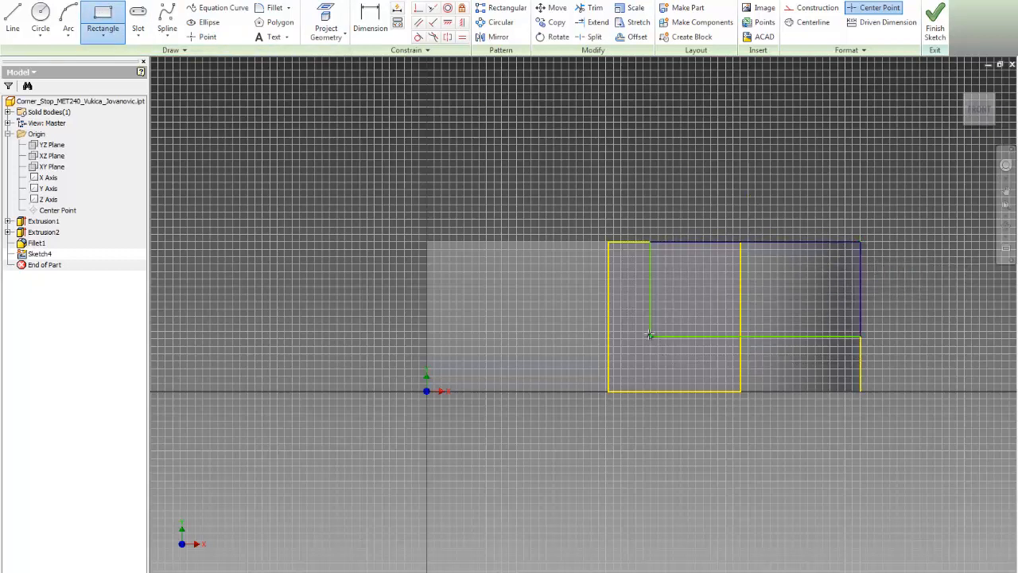
# - Dimension the rectangle's height as 1.5 in
pyautogui.click(370, 20)
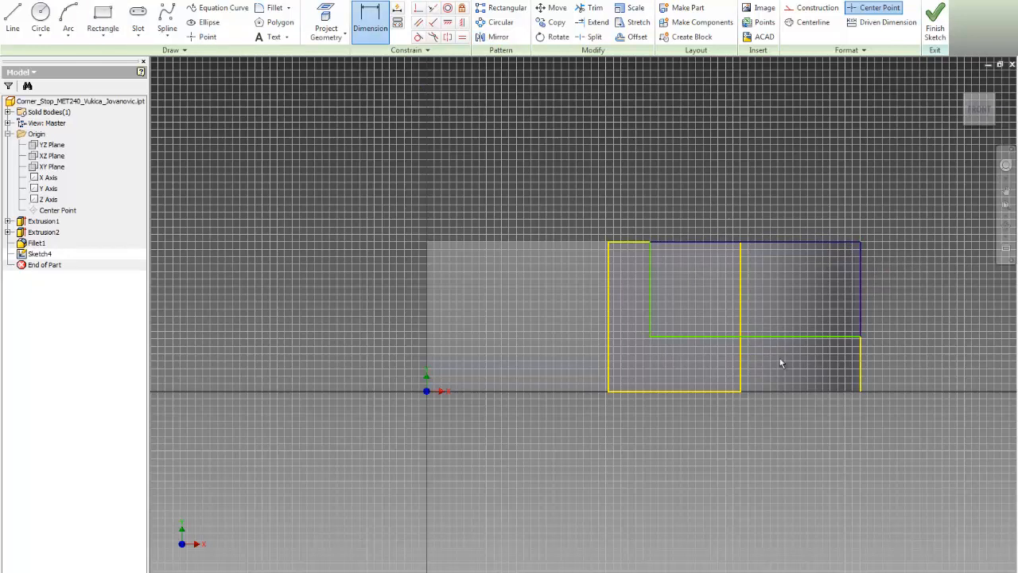
pyautogui.click(650, 293)
pyautogui.click(926, 297)
pyautogui.write('1.')
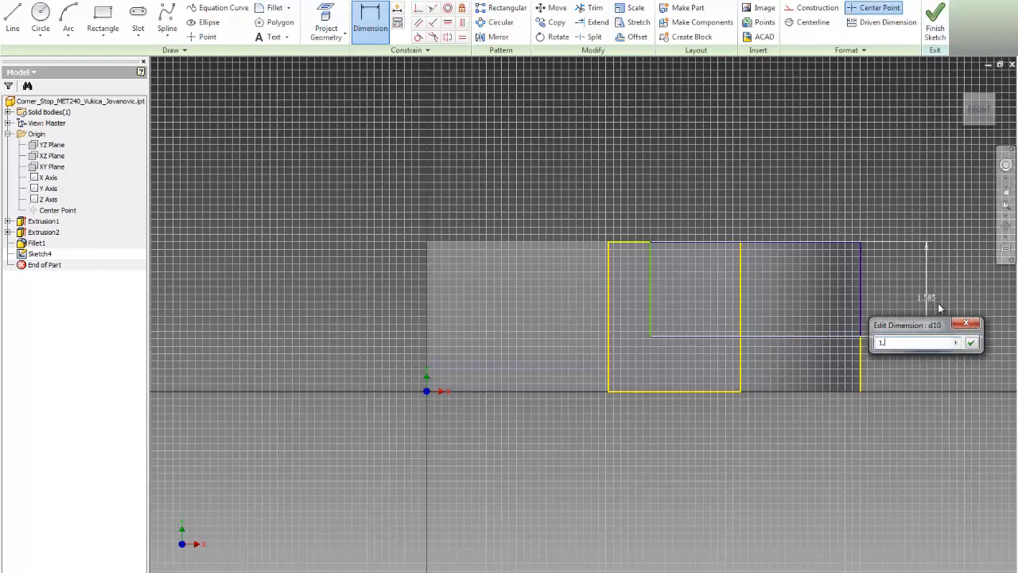
pyautogui.write('5')
pyautogui.press('Return')
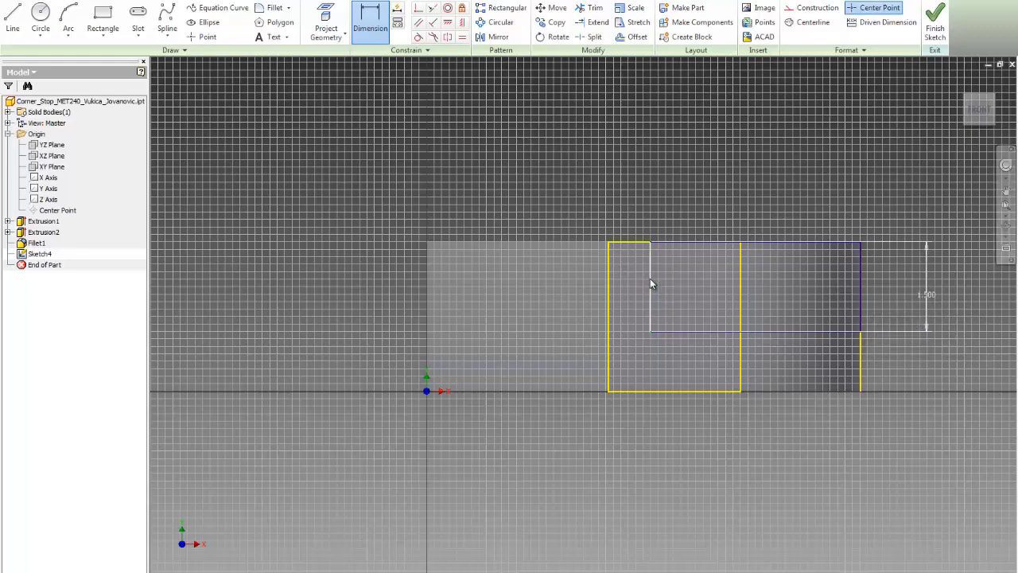
# - Dimension the rectangle's length as 1.25+2 in, checking the drawing for the values, and finish the sketch
pyautogui.click(651, 284)
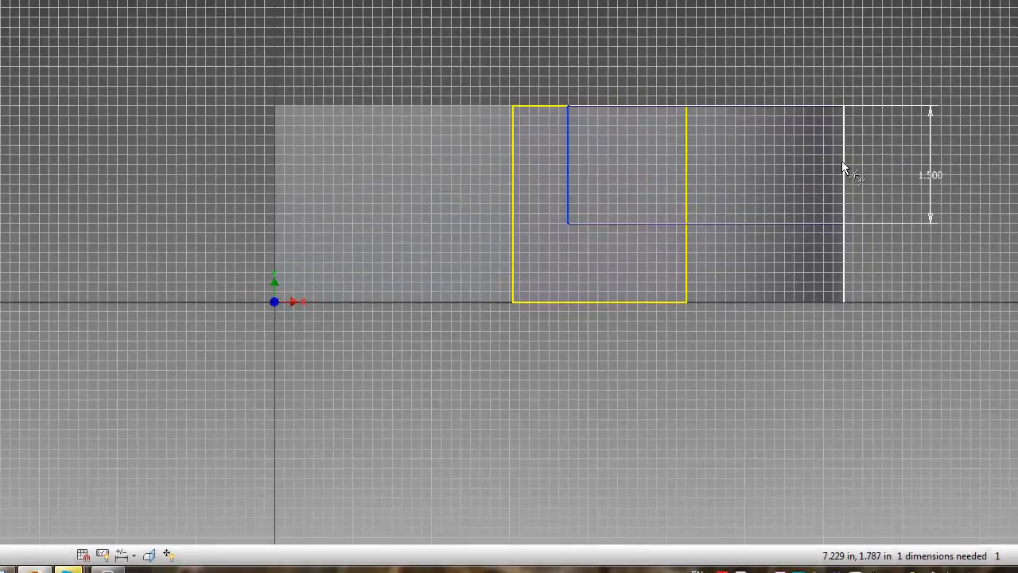
pyautogui.click(861, 284)
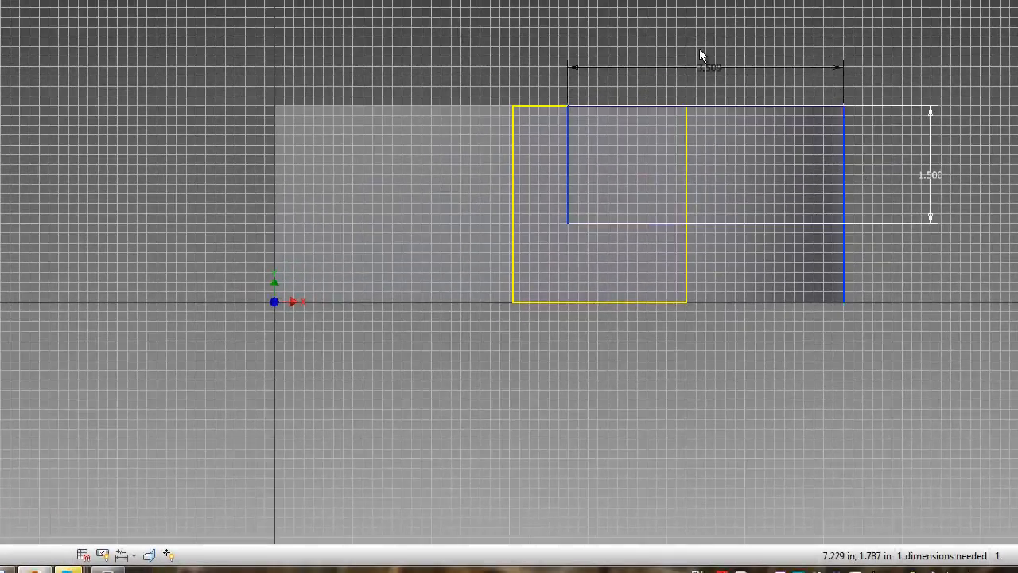
pyautogui.click(698, 46)
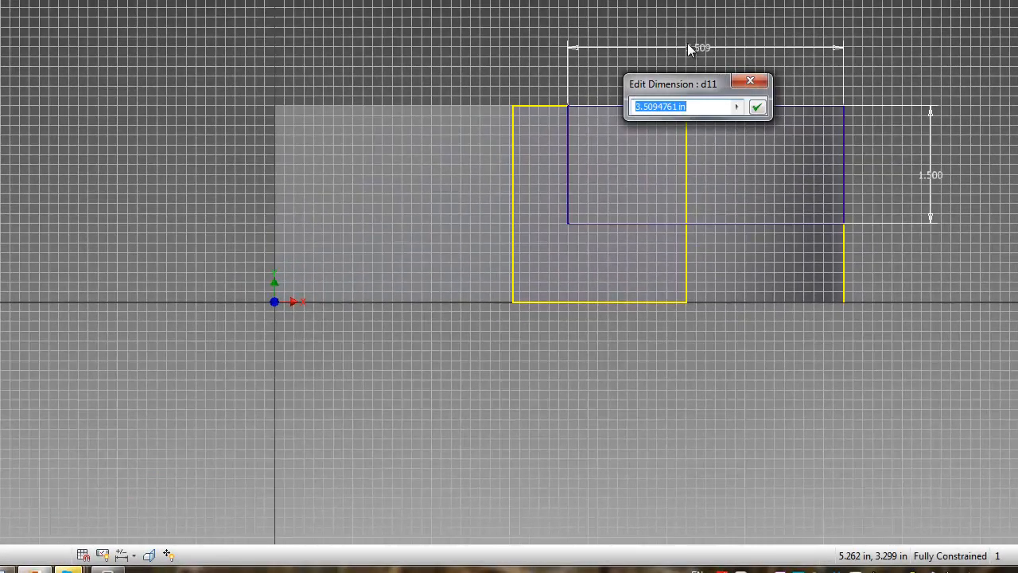
pyautogui.write('1.25+2')
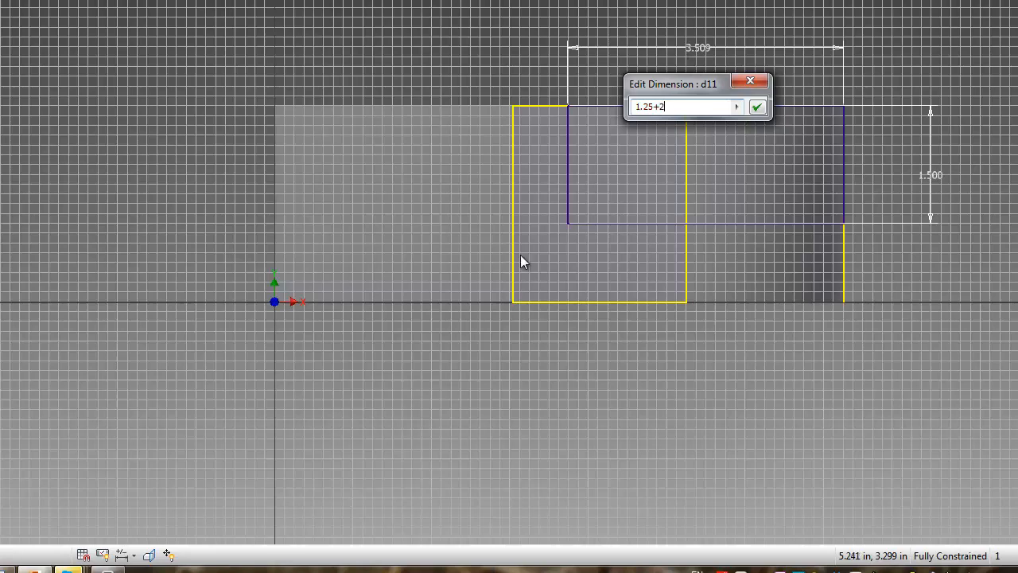
pyautogui.click(32, 567)
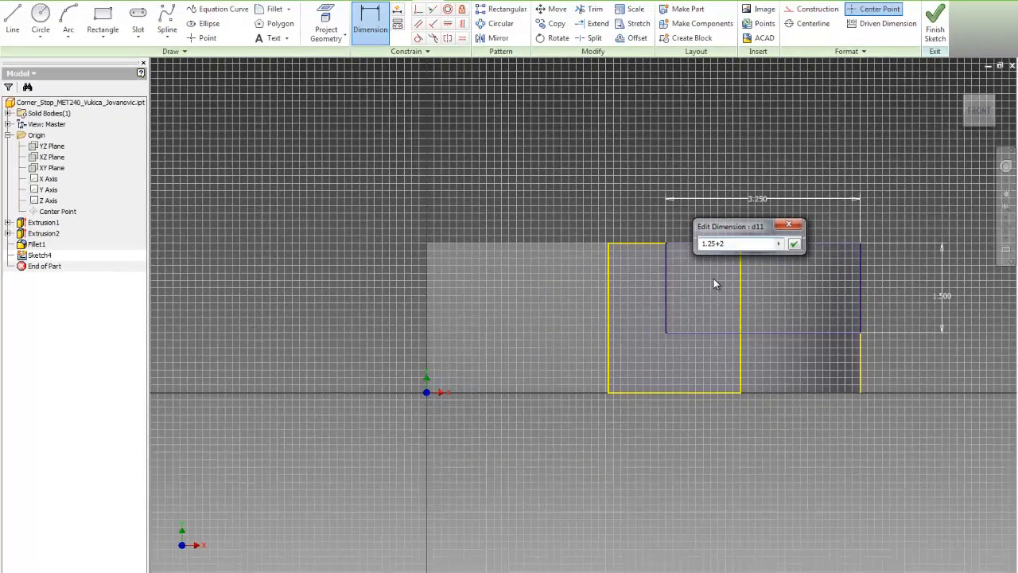
pyautogui.press('Return')
pyautogui.click(935, 24)
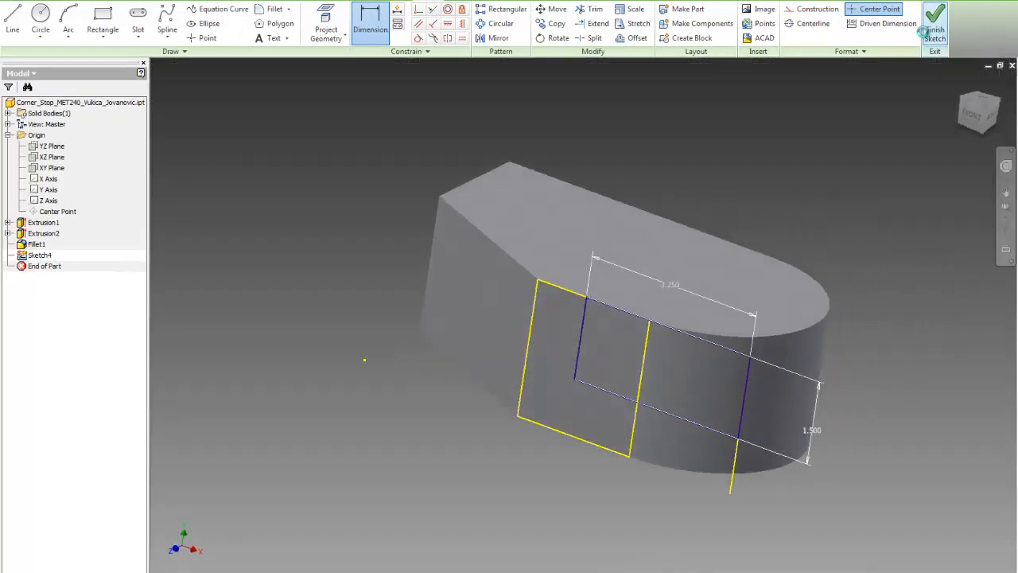
# - Cut the rectangle through the entire part with Extrude, using the All extent, to form the step above the rounded base
pyautogui.click(95, 32)
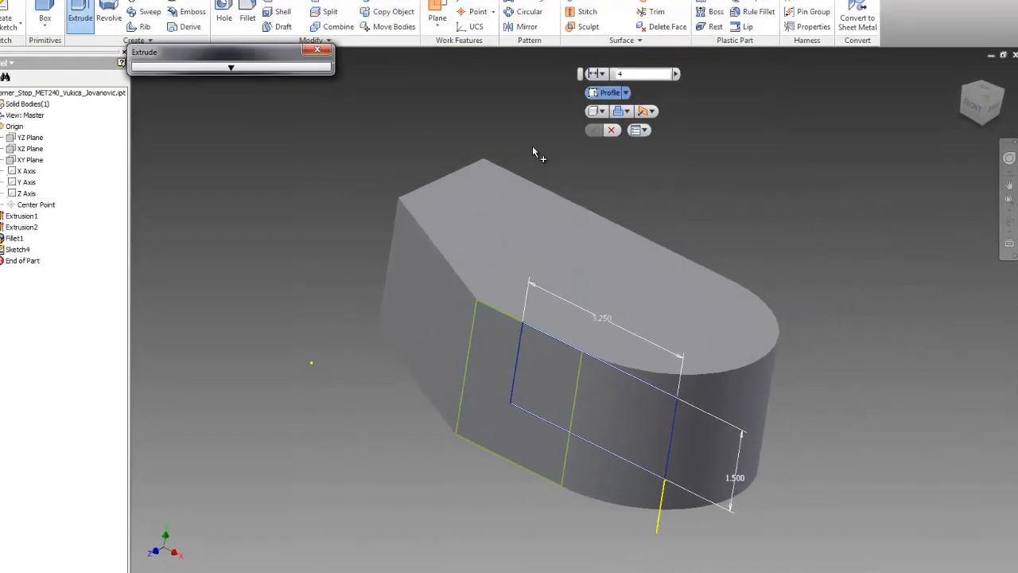
pyautogui.click(634, 124)
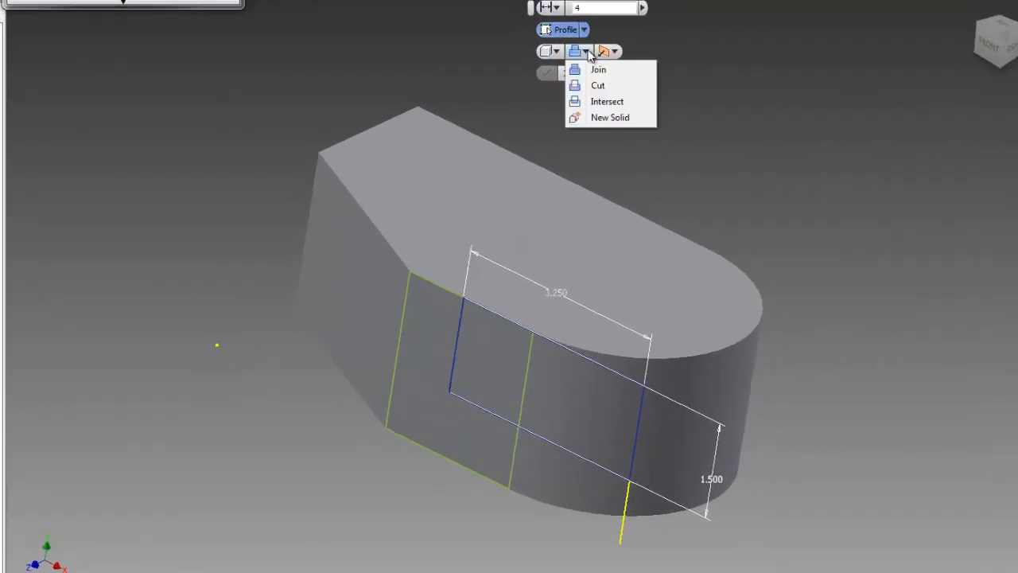
pyautogui.click(597, 86)
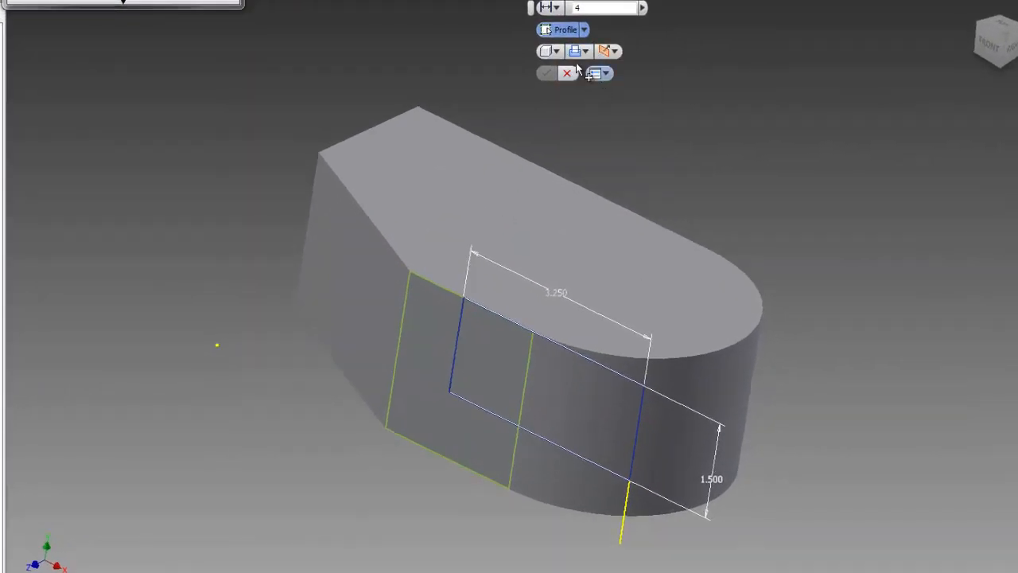
pyautogui.click(554, 8)
pyautogui.click(557, 89)
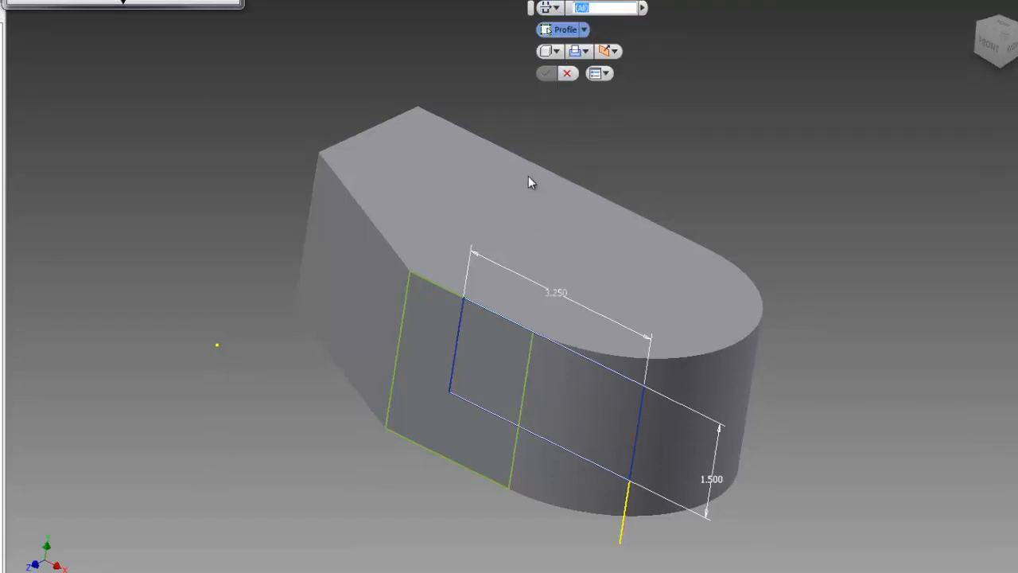
pyautogui.click(626, 391)
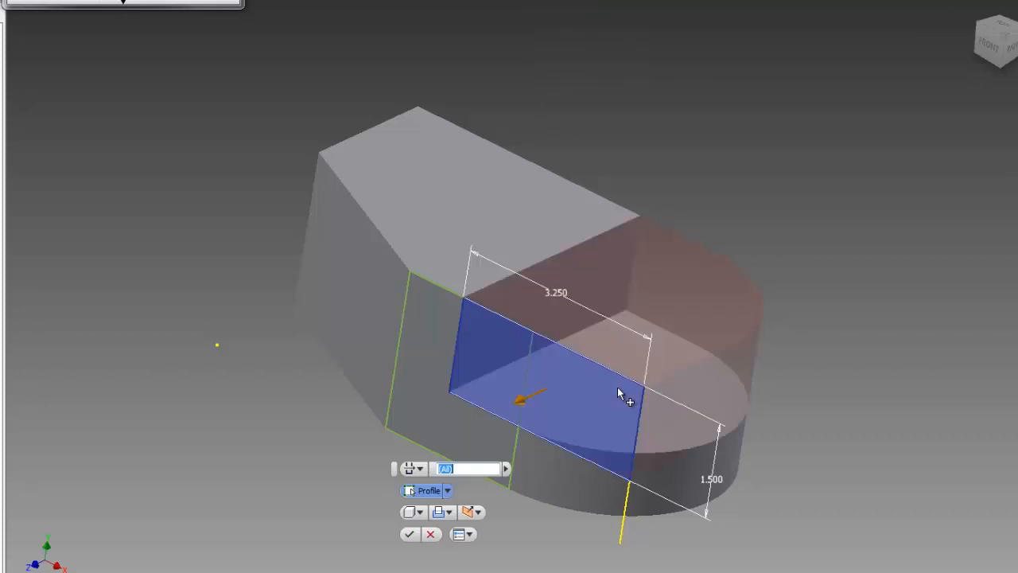
pyautogui.click(427, 529)
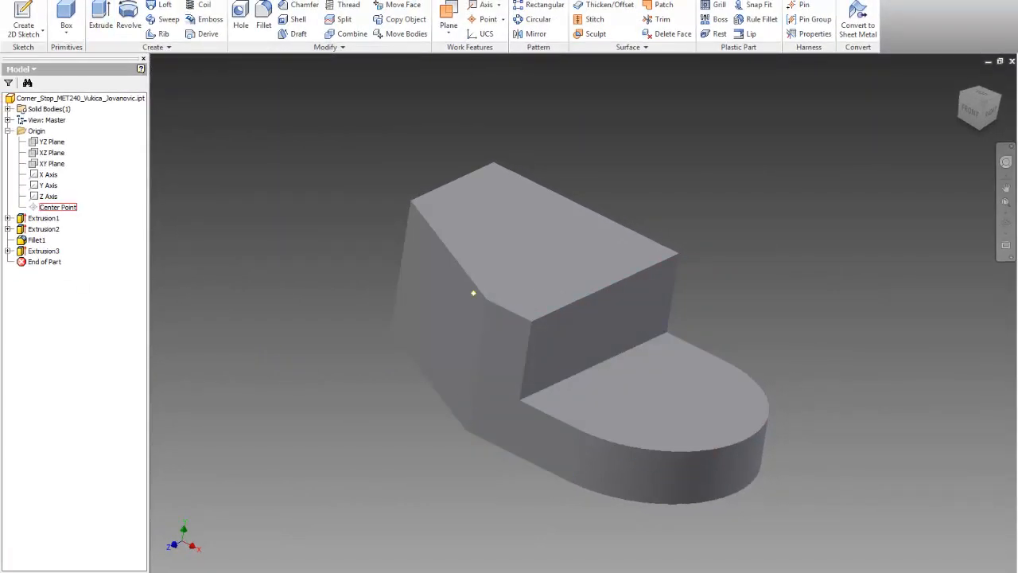
# - Check the hole dimension on the rounded base in the Corner_Stop drawing in Word and return to the part
pyautogui.click(168, 572)
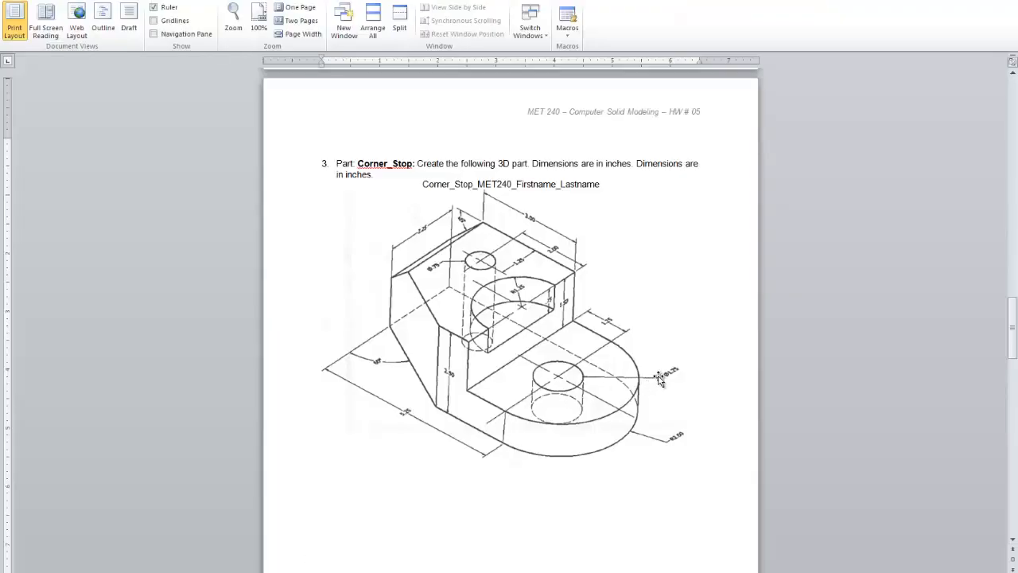
pyautogui.click(302, 572)
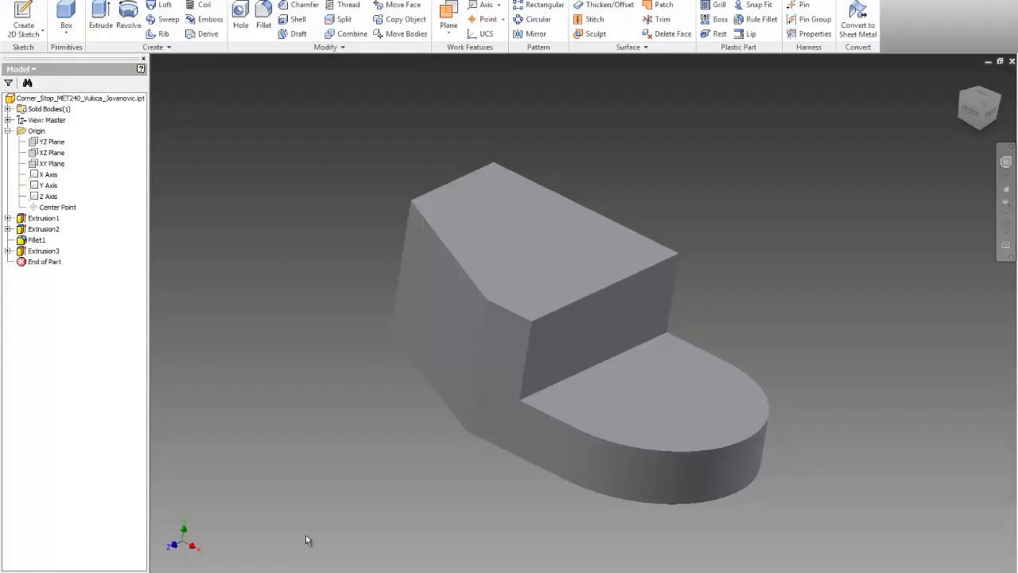
# - Create a 1.25 in Through All hole on the rounded base, concentric with its rounded end
pyautogui.click(240, 16)
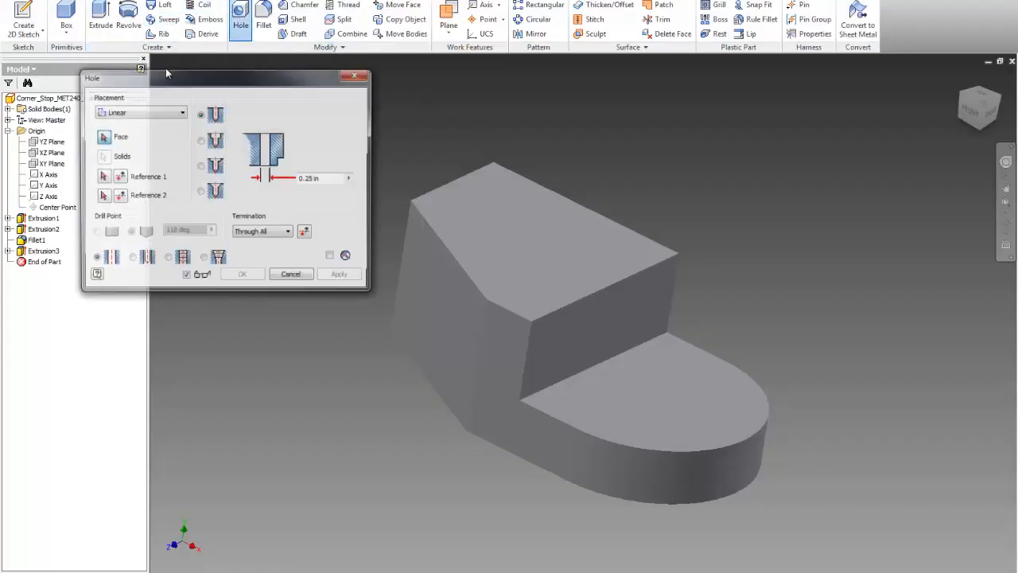
pyautogui.click(158, 115)
pyautogui.click(155, 148)
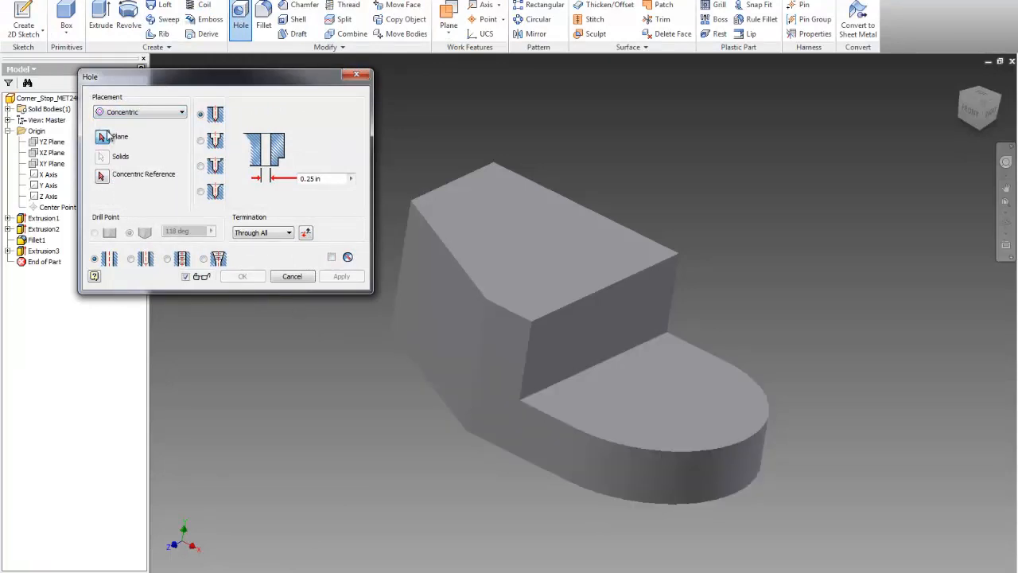
pyautogui.click(666, 392)
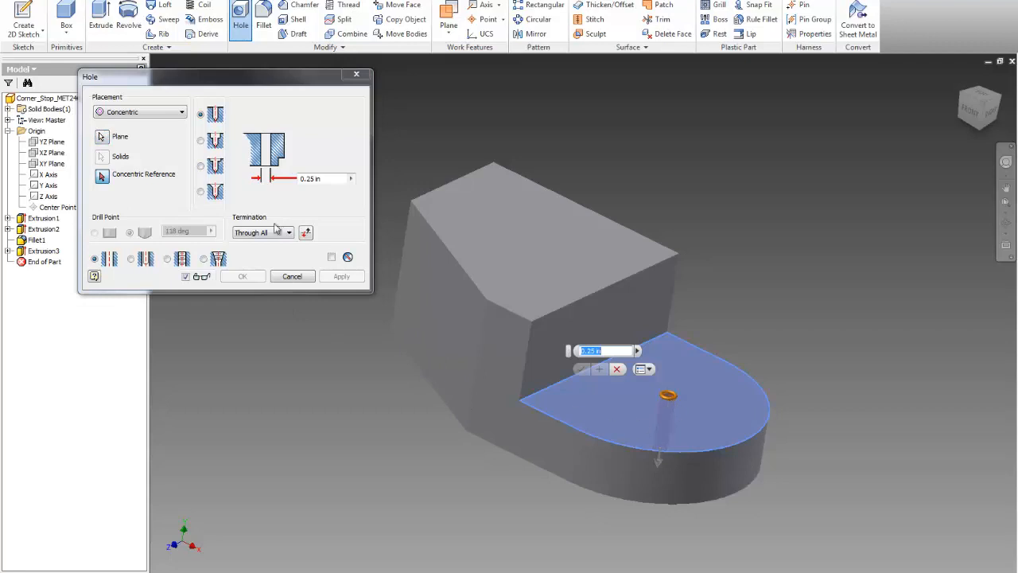
pyautogui.click(103, 176)
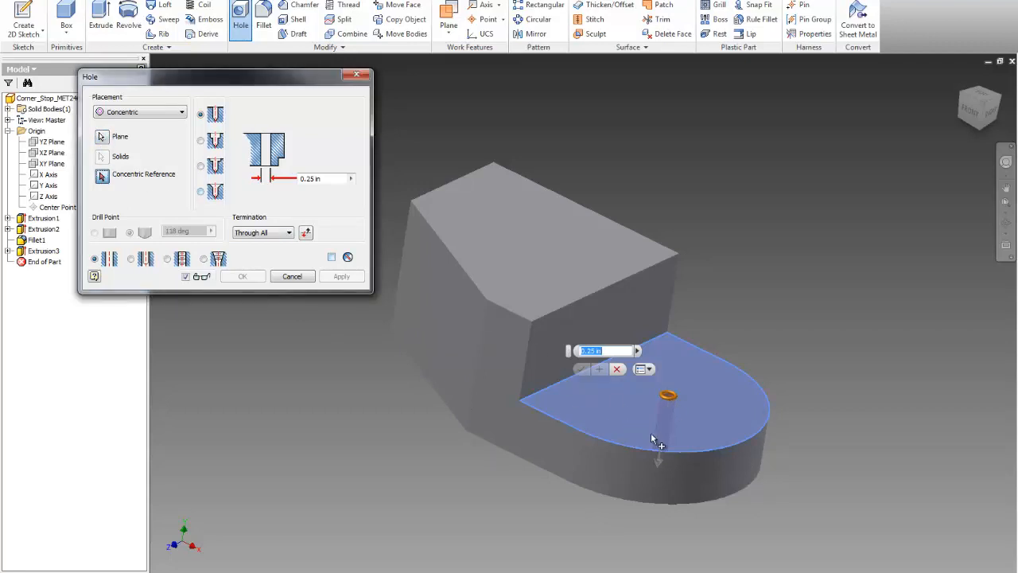
pyautogui.click(682, 455)
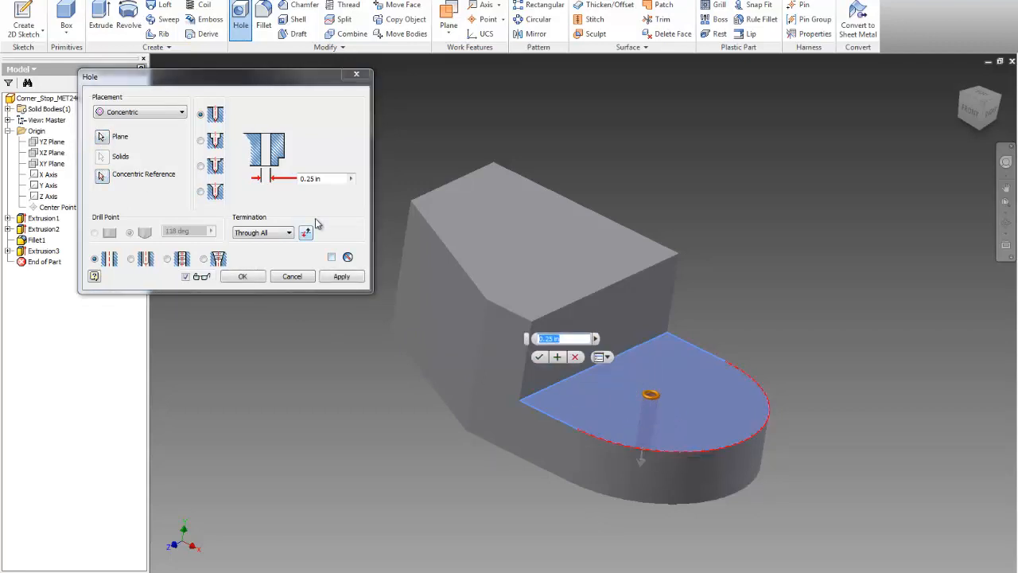
pyautogui.click(318, 178)
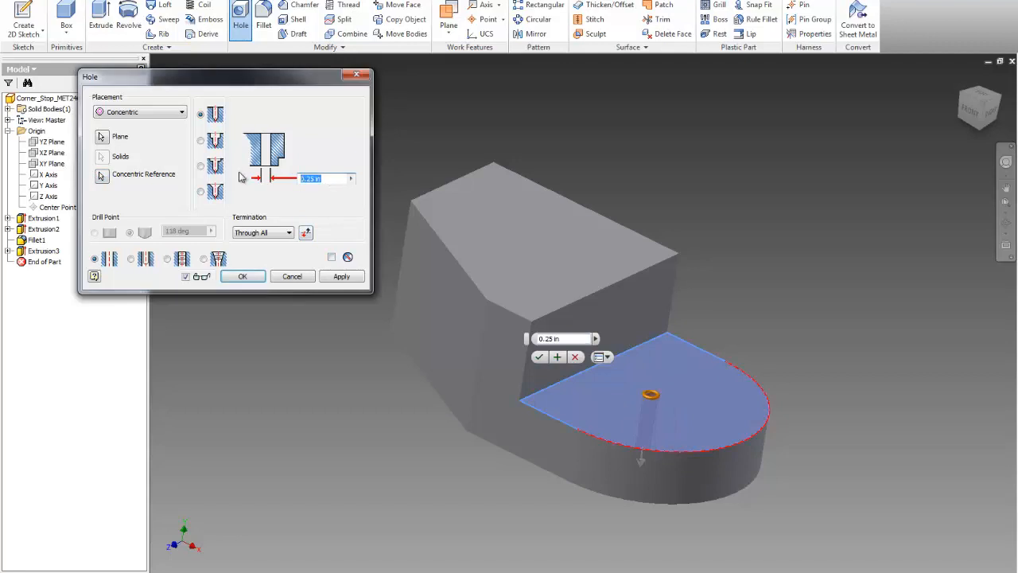
pyautogui.write('1.25')
pyautogui.press('Return')
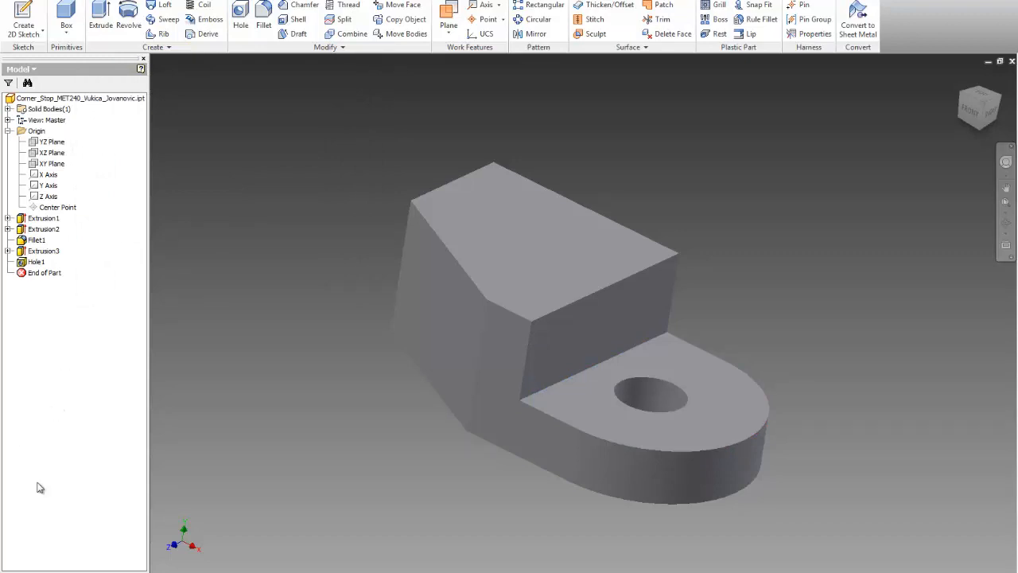
# - Check the drawing, and place a linear Through All hole on the block's top face, 1.25 in from its long straight edge
pyautogui.click(244, 571)
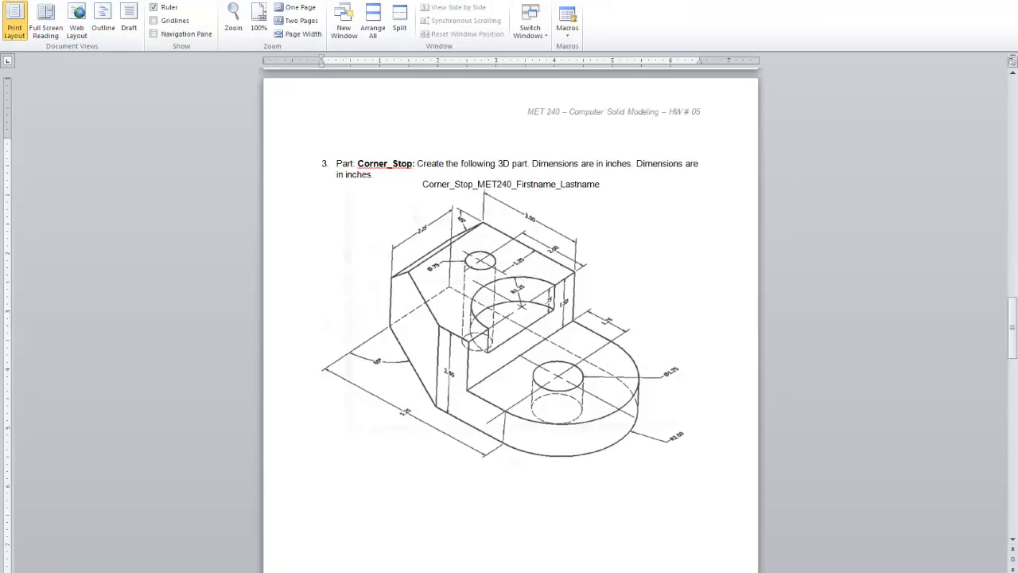
pyautogui.hotkey('alt', 'Tab')
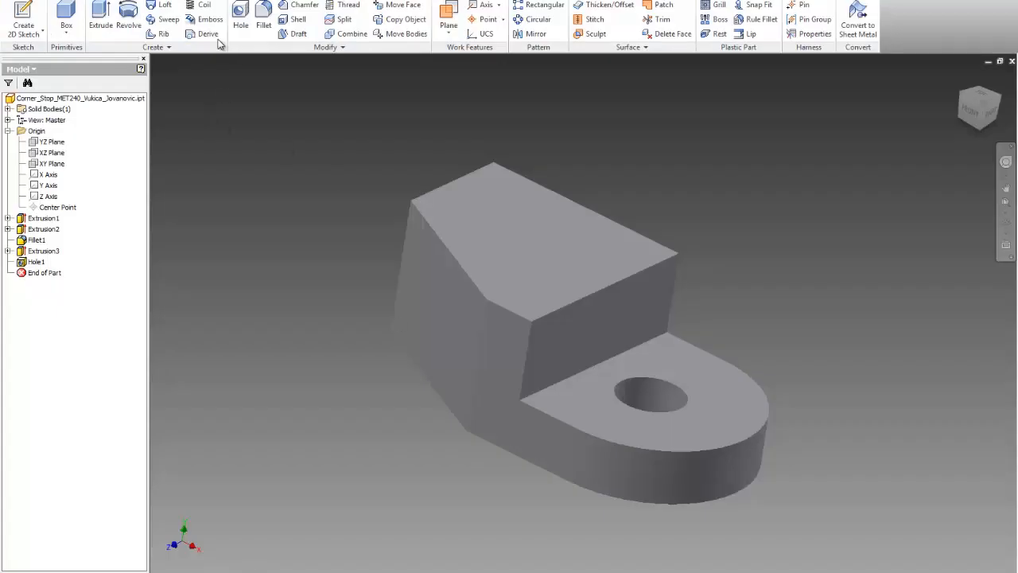
pyautogui.click(241, 15)
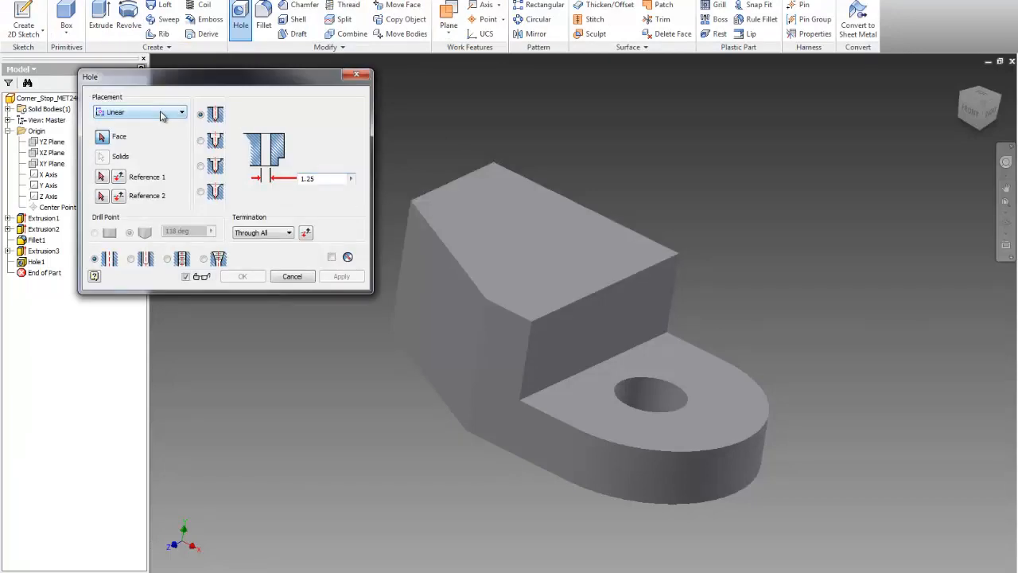
pyautogui.click(496, 205)
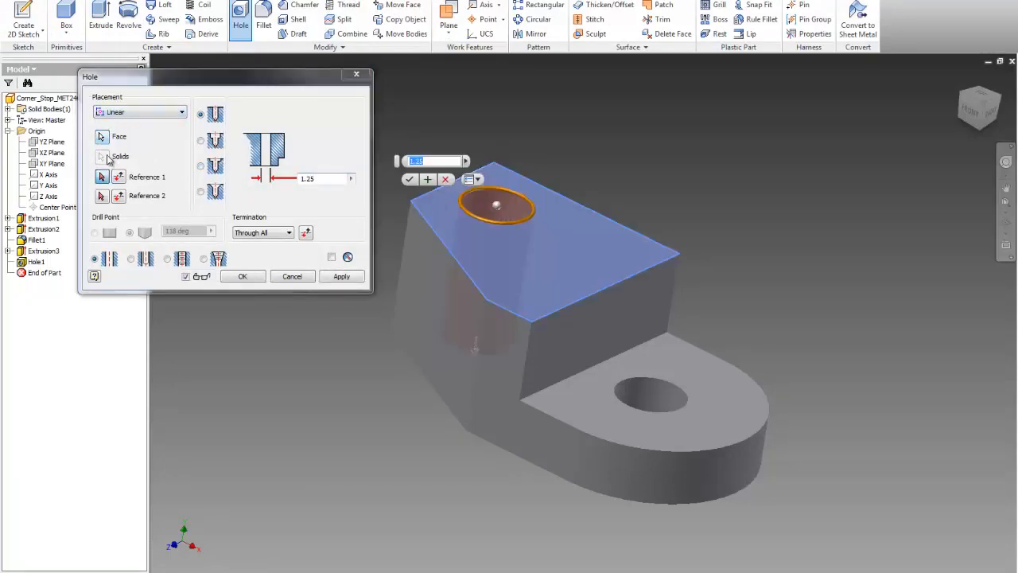
pyautogui.click(102, 177)
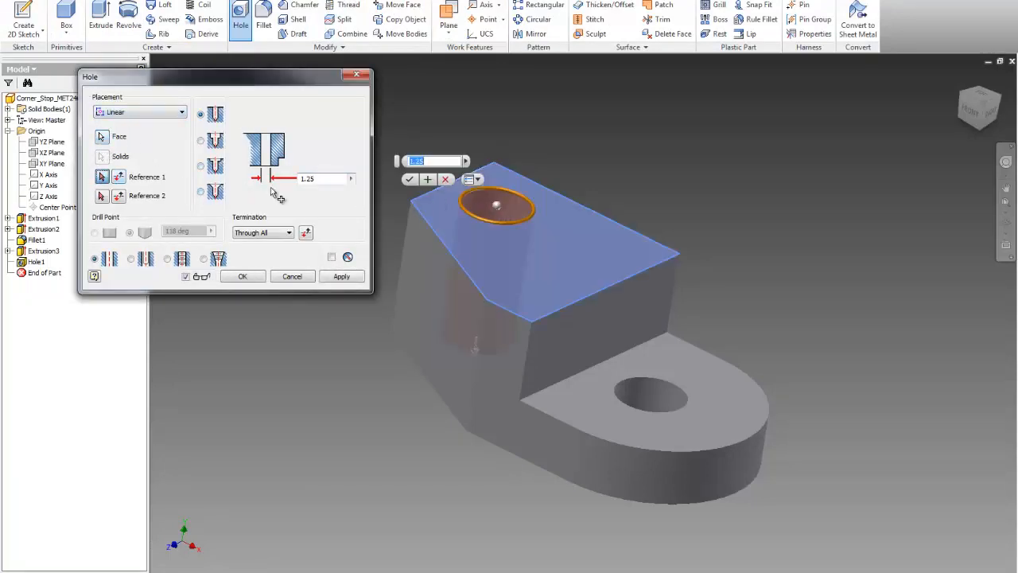
pyautogui.click(577, 207)
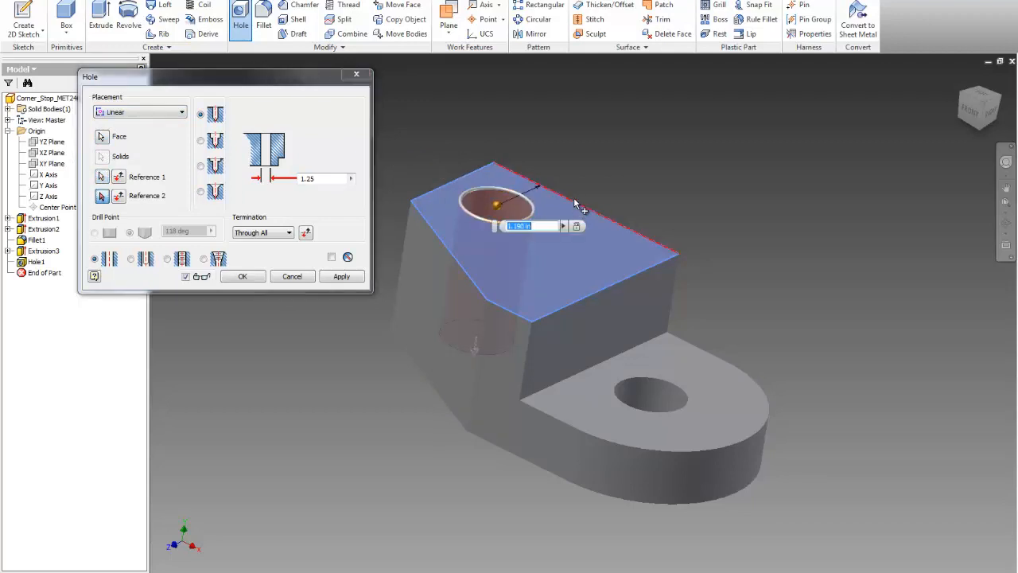
pyautogui.write('1.25')
pyautogui.press('Return')
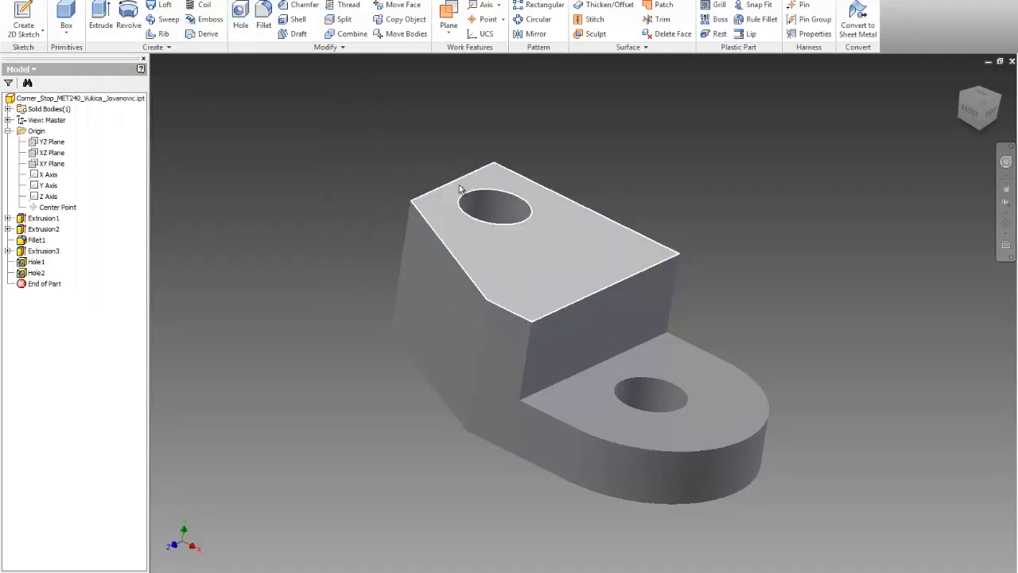
# - Edit the top-face hole to add a second reference, placing it 2 in from the edge above the step
pyautogui.rightClick(35, 274)
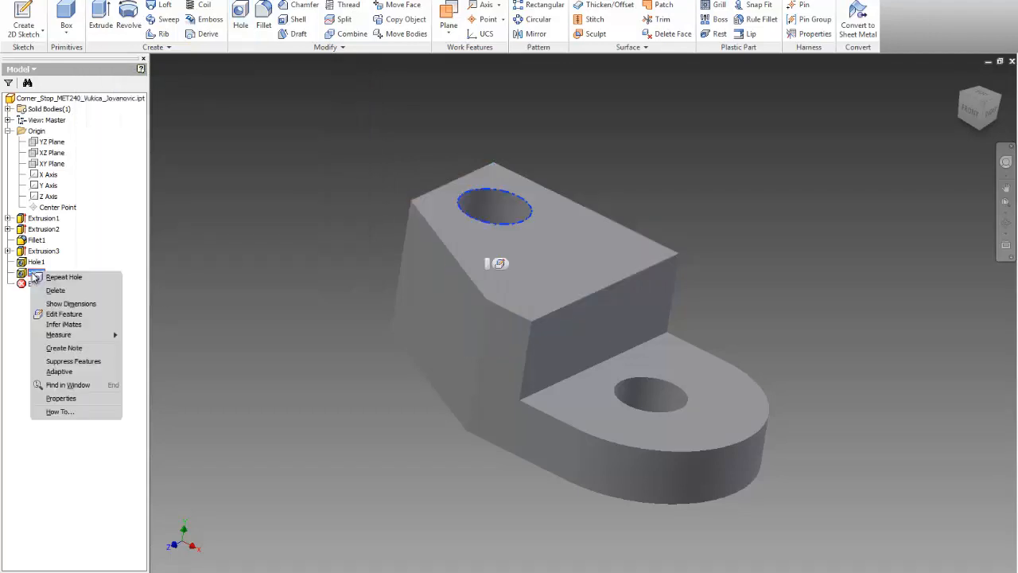
pyautogui.click(52, 315)
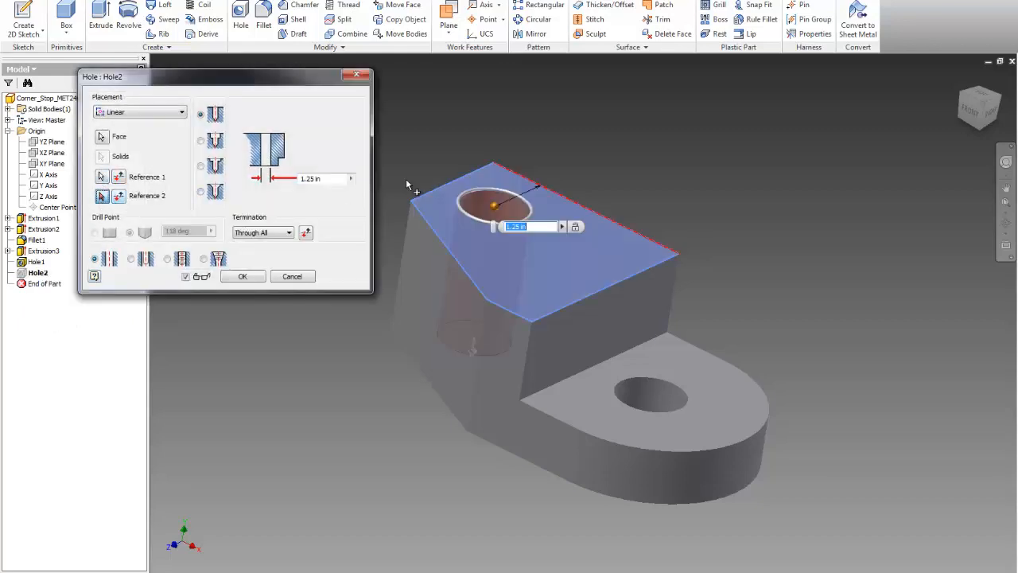
pyautogui.click(447, 182)
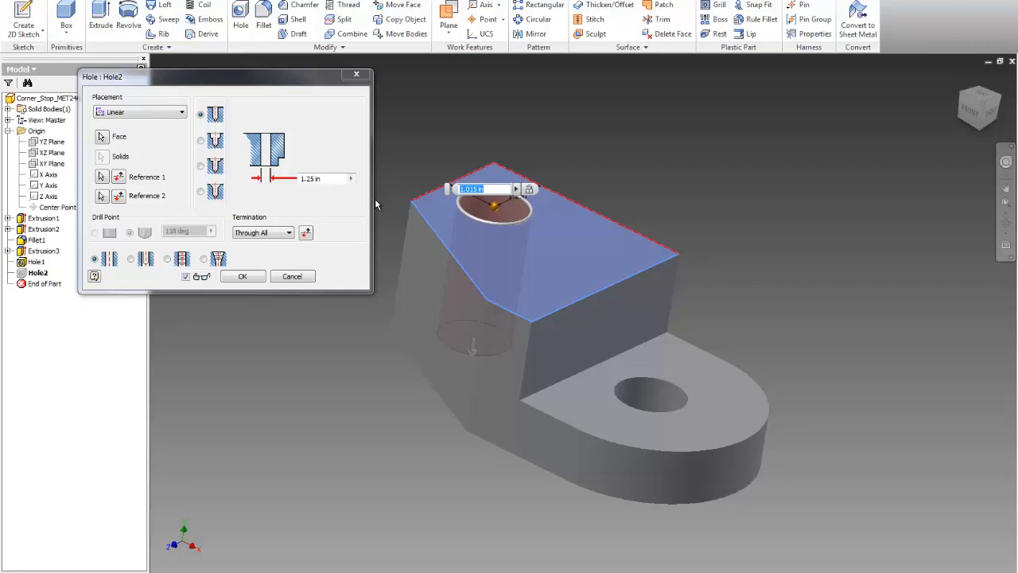
pyautogui.click(101, 197)
pyautogui.click(617, 287)
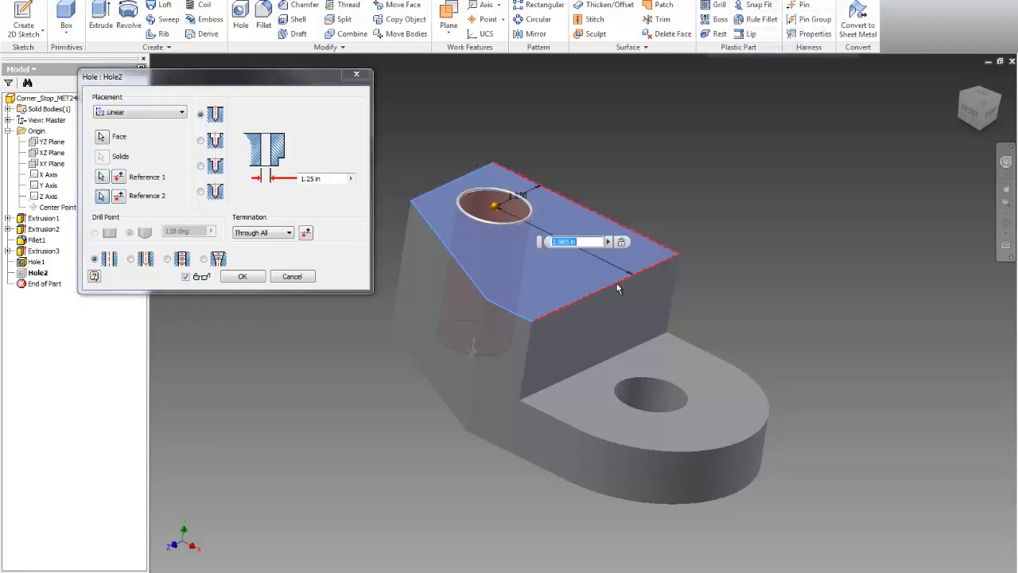
pyautogui.write('2')
pyautogui.press('Return')
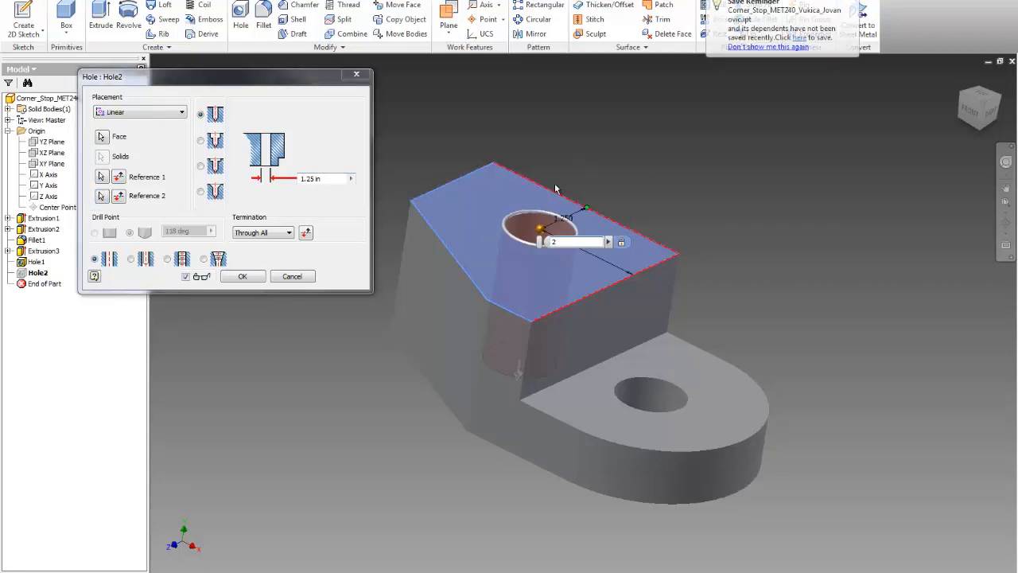
# - Set the top-face hole's diameter to 0.75 in and finish editing it
pyautogui.click(321, 179)
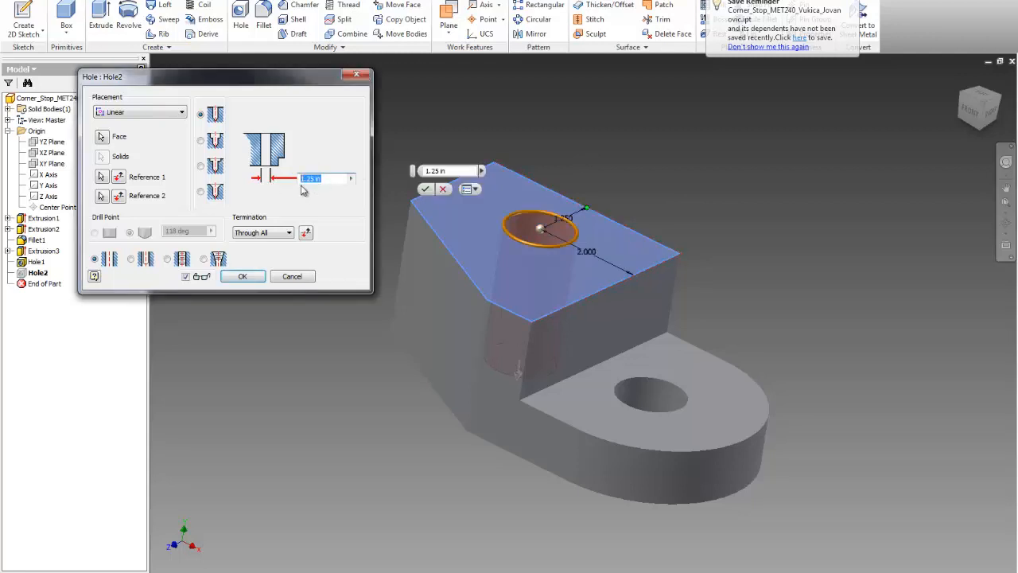
pyautogui.write('0.75')
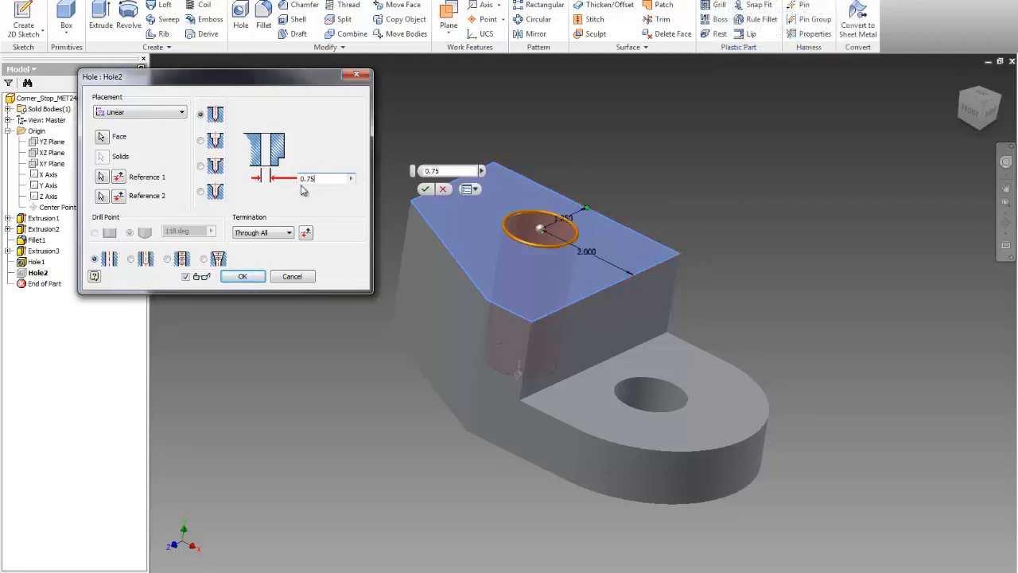
pyautogui.press('Return')
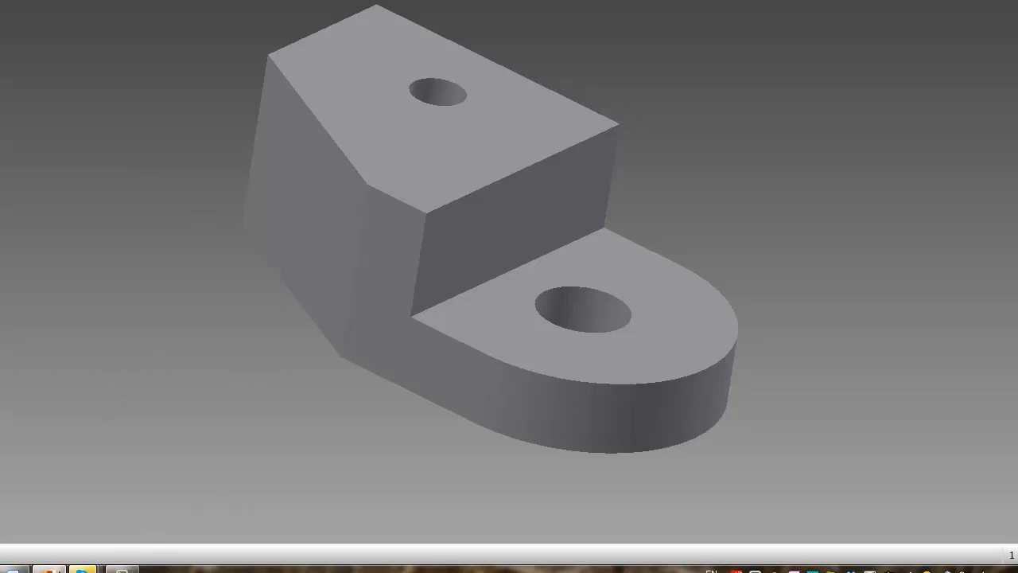
# - Check the rounded pocket in the drawing, and sketch a circle on the block's top face with its center coincident with the step edge
pyautogui.hotkey('alt', 'Tab')
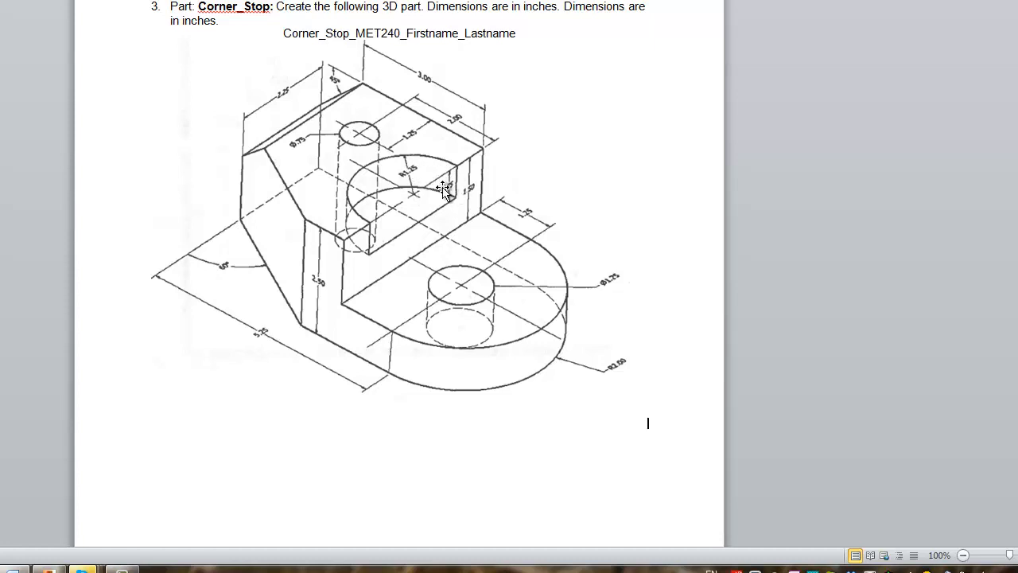
pyautogui.hotkey('alt', 'Tab')
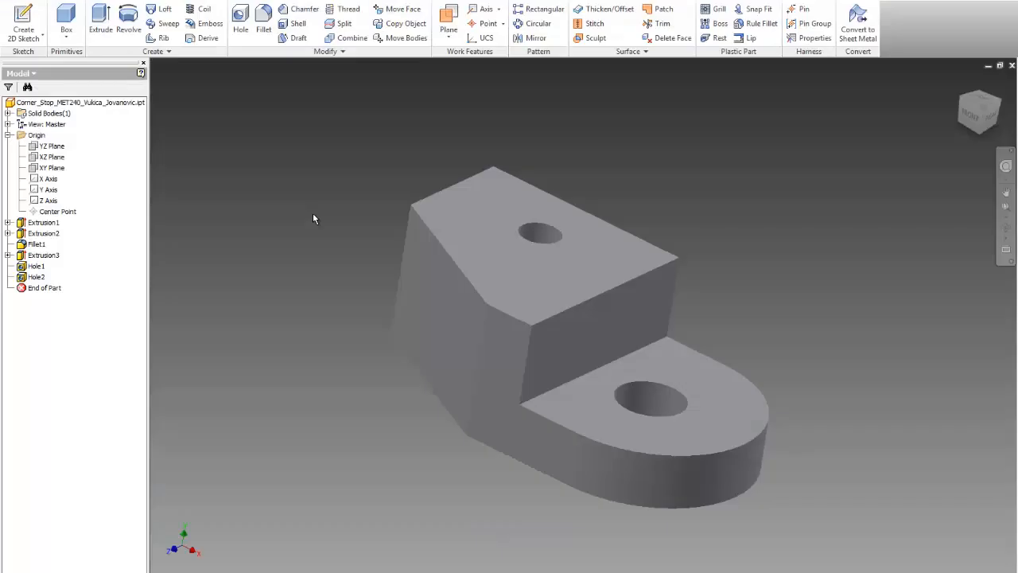
pyautogui.click(23, 24)
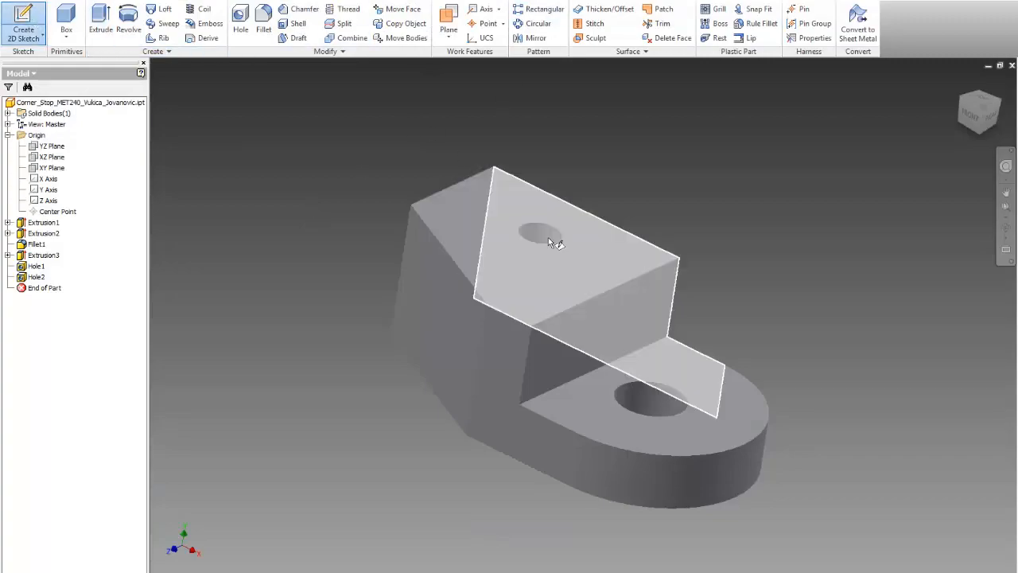
pyautogui.click(551, 270)
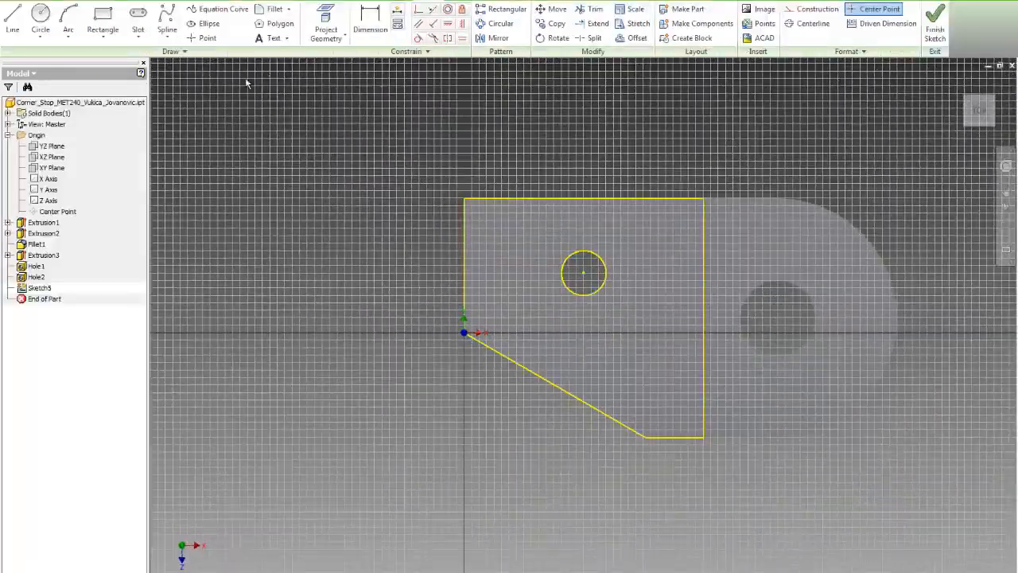
pyautogui.click(40, 19)
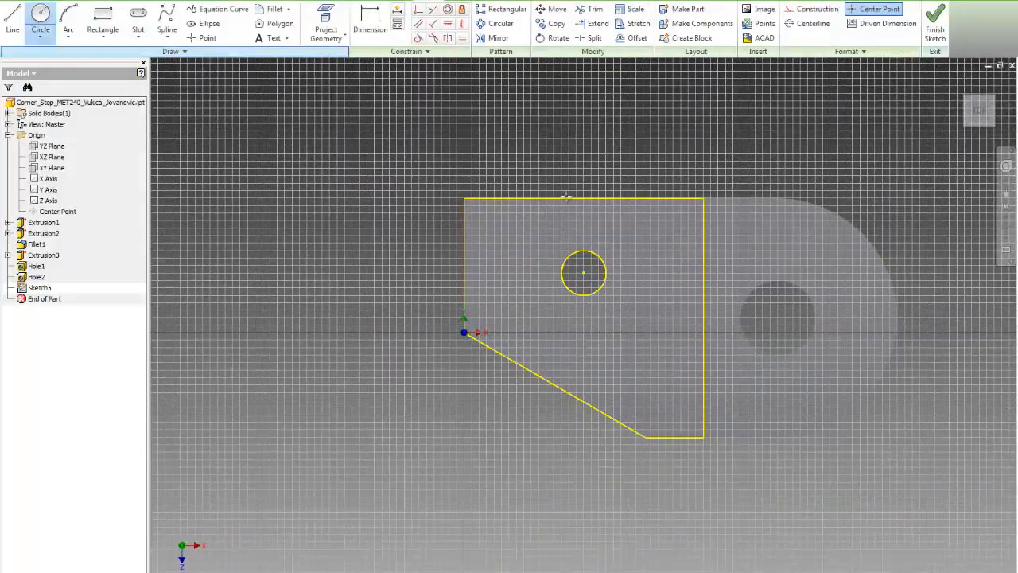
pyautogui.click(719, 256)
pyautogui.click(746, 284)
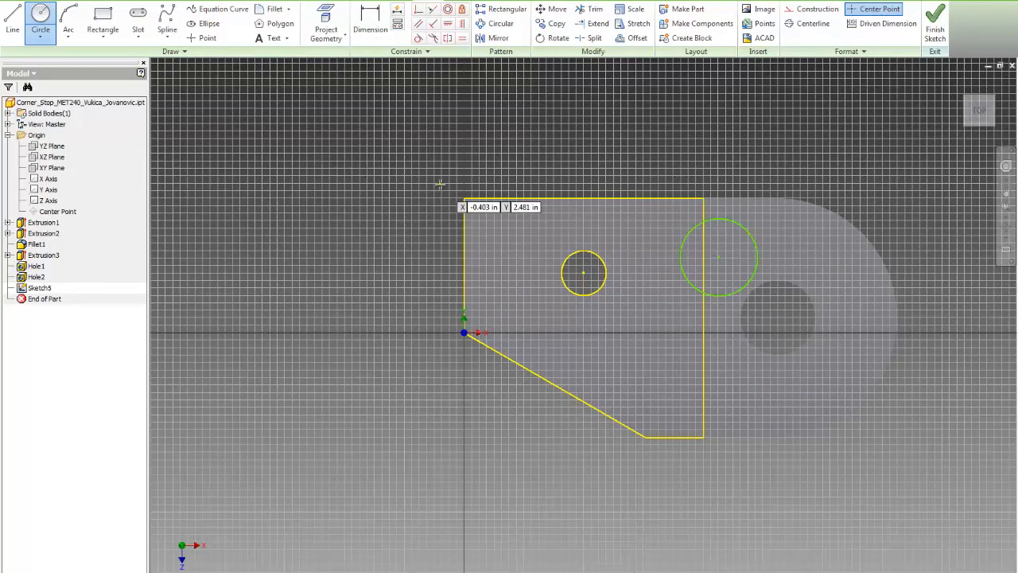
pyautogui.click(418, 10)
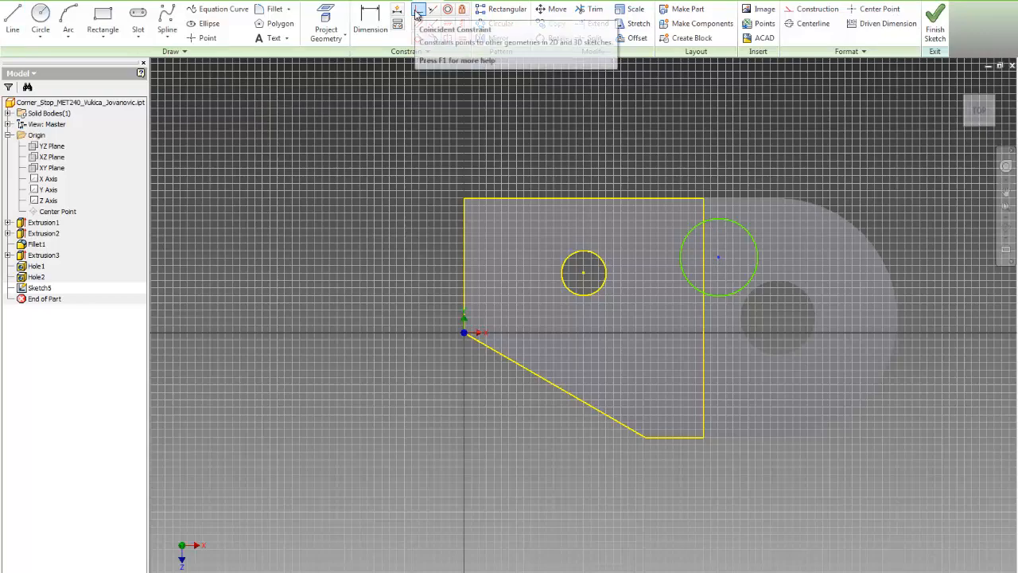
pyautogui.click(417, 11)
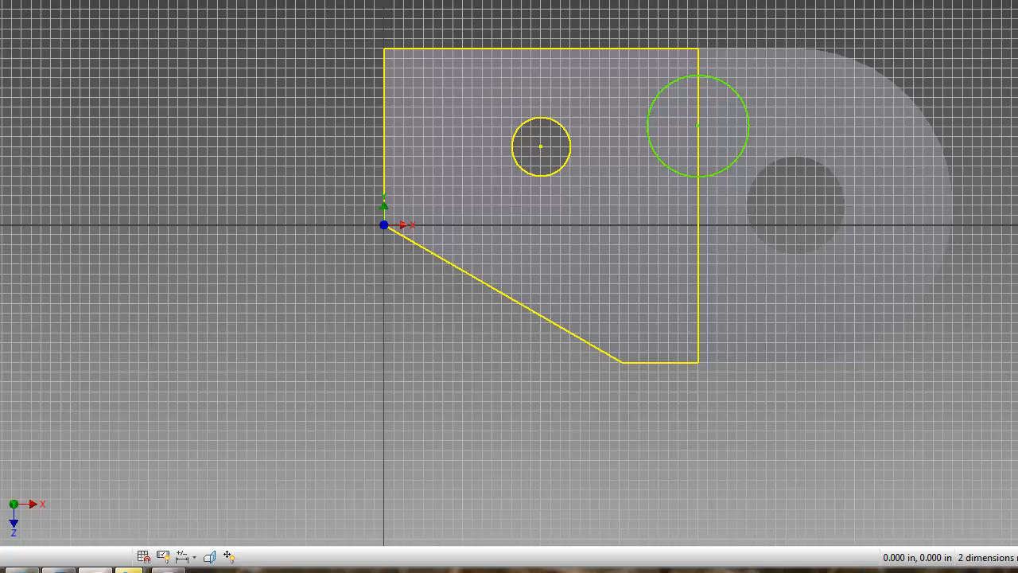
# - Dimension the circle's center 2 in from the top face's long straight edge
pyautogui.click(58, 570)
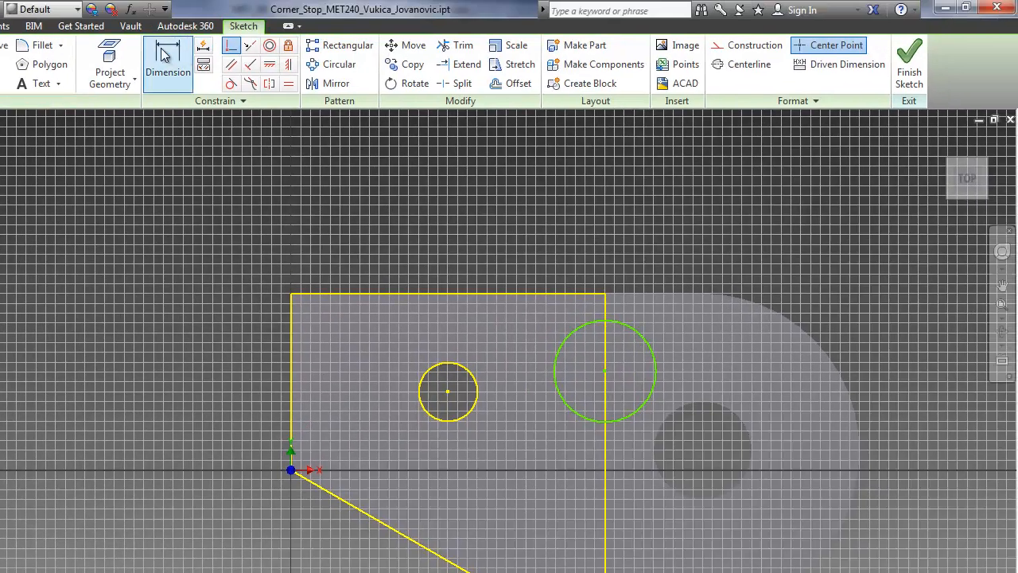
pyautogui.click(163, 55)
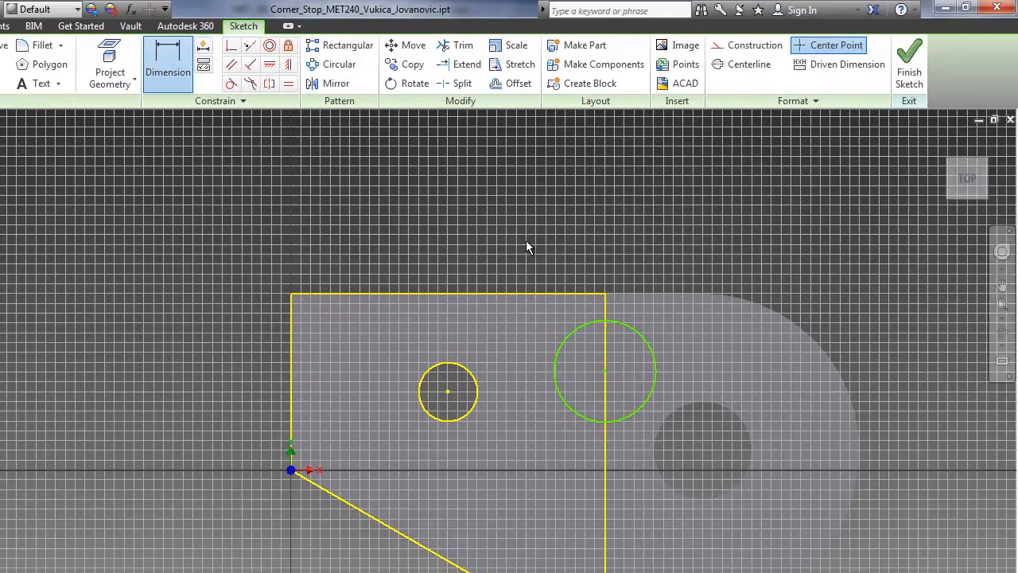
pyautogui.click(519, 294)
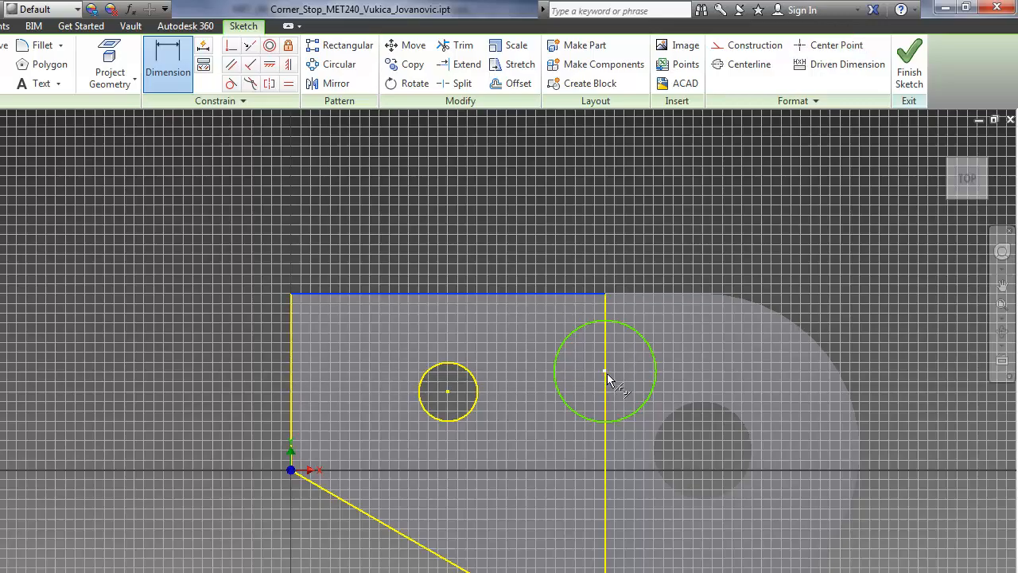
pyautogui.click(603, 371)
pyautogui.click(705, 335)
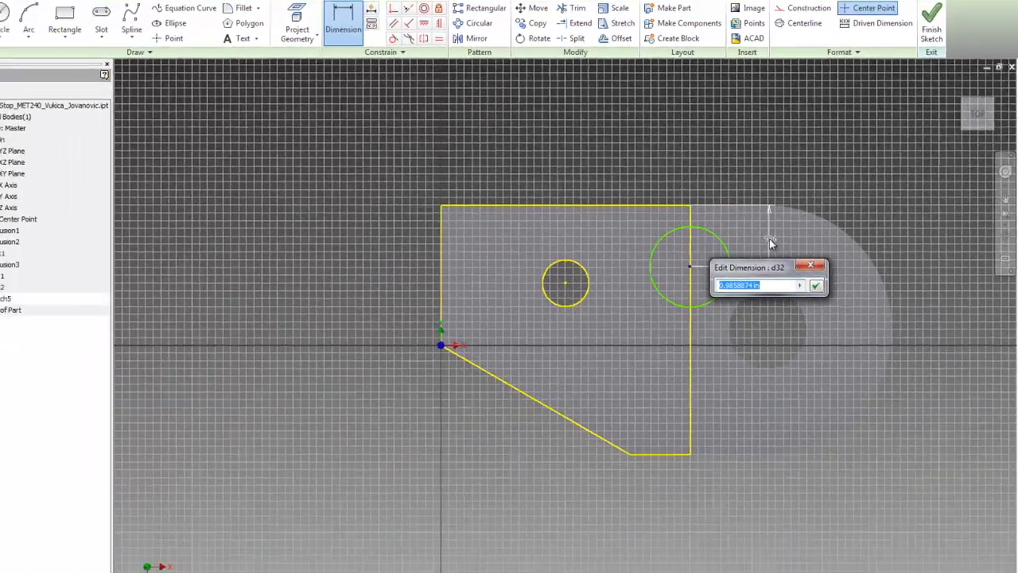
pyautogui.write('2')
pyautogui.press('Return')
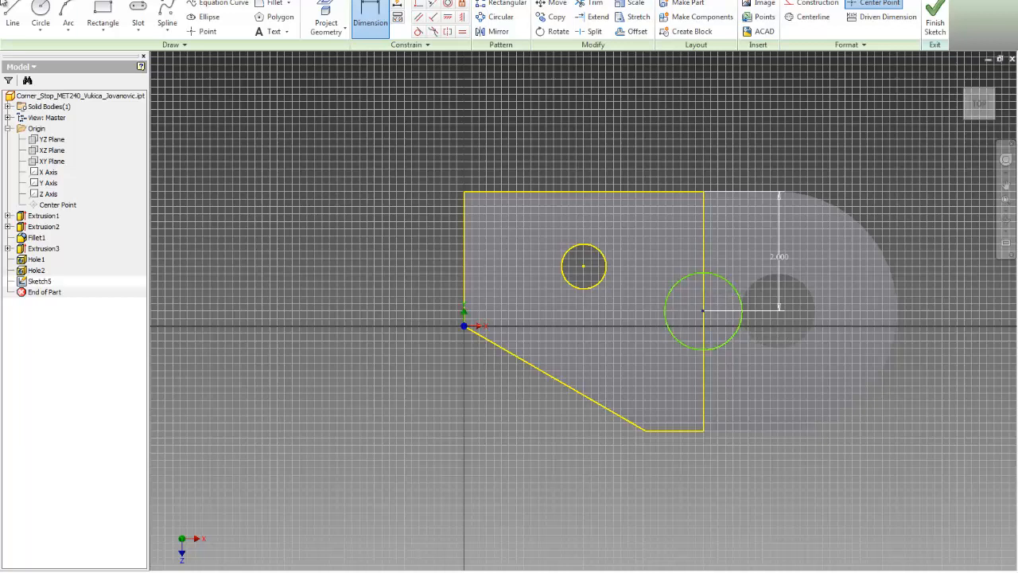
# - Draw a vertical line across the circle's diameter along the step edge and trim away the half outside the block
pyautogui.click(13, 16)
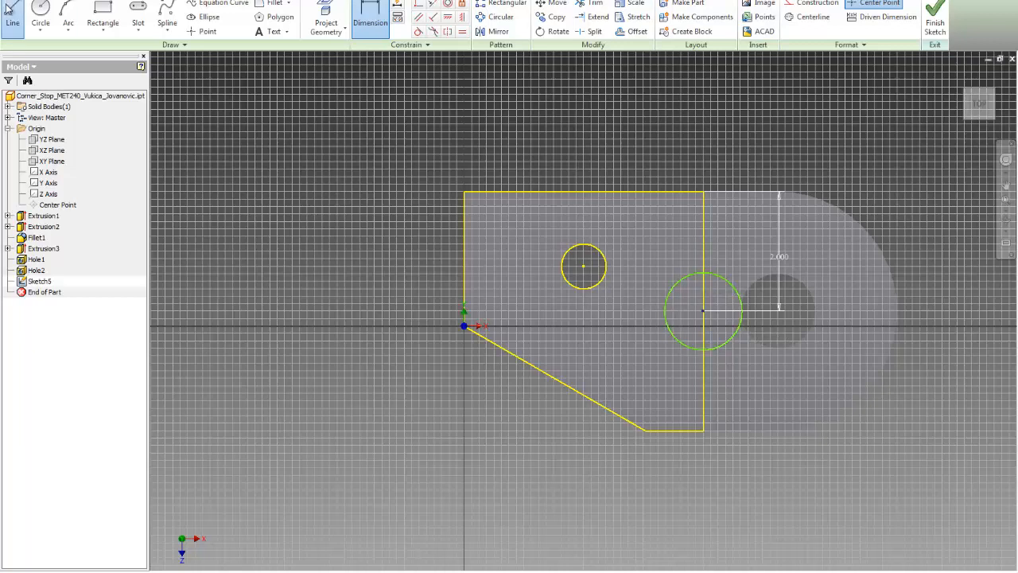
pyautogui.click(703, 273)
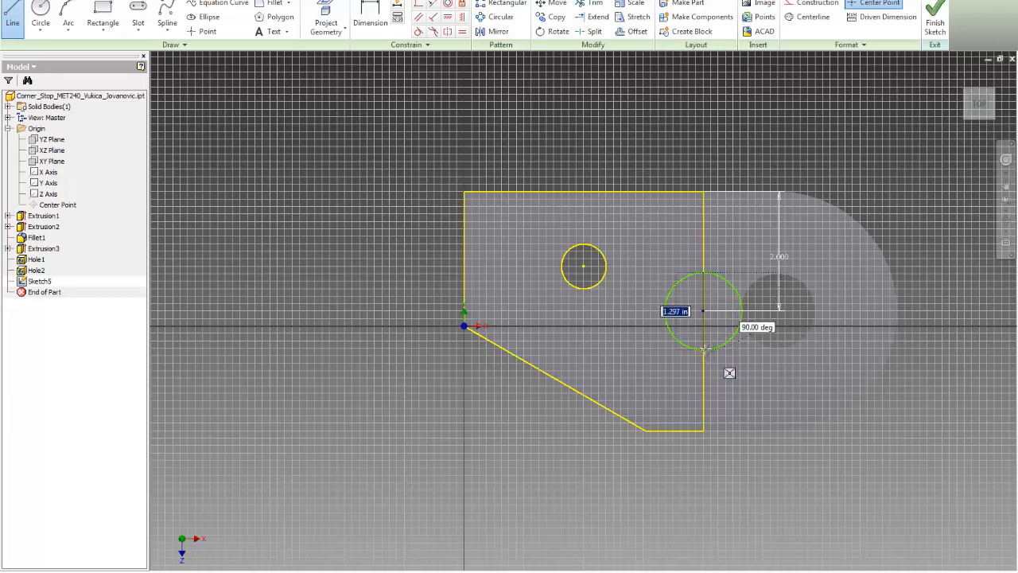
pyautogui.doubleClick(703, 347)
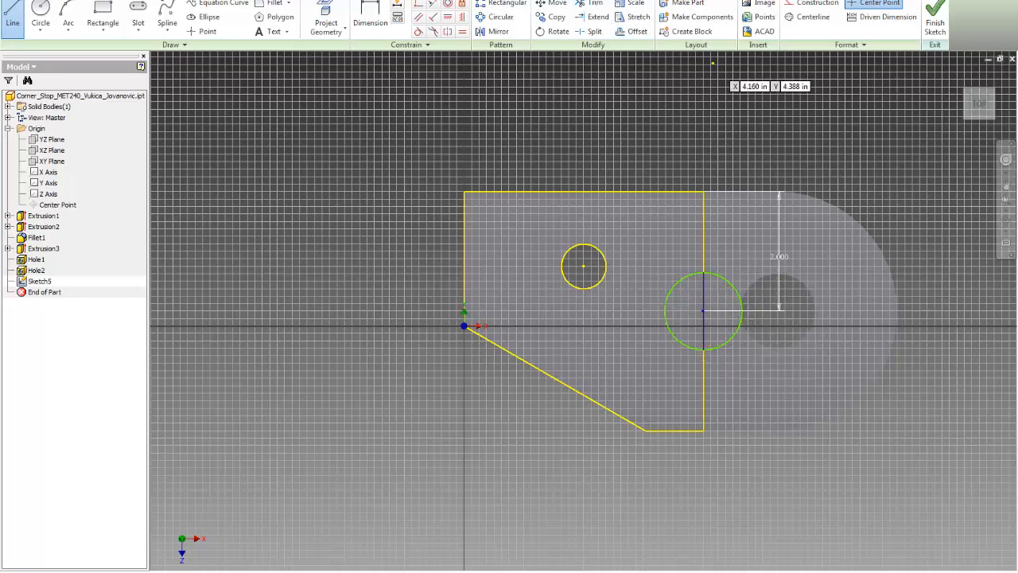
pyautogui.click(592, 4)
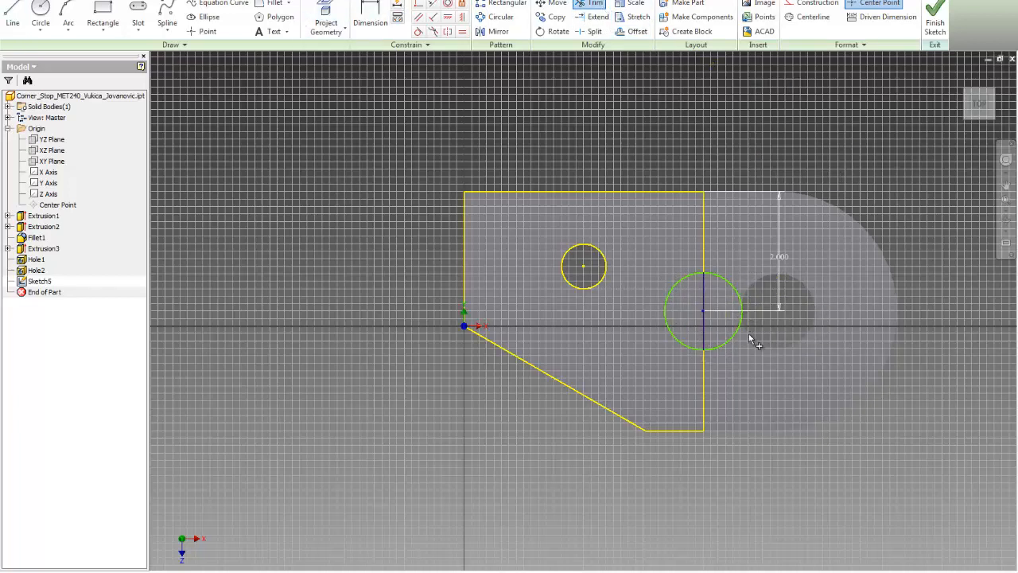
pyautogui.click(739, 302)
# - Dimension the remaining half-circle arc with a radius of 1.25 in
pyautogui.click(371, 18)
pyautogui.click(671, 288)
pyautogui.click(654, 268)
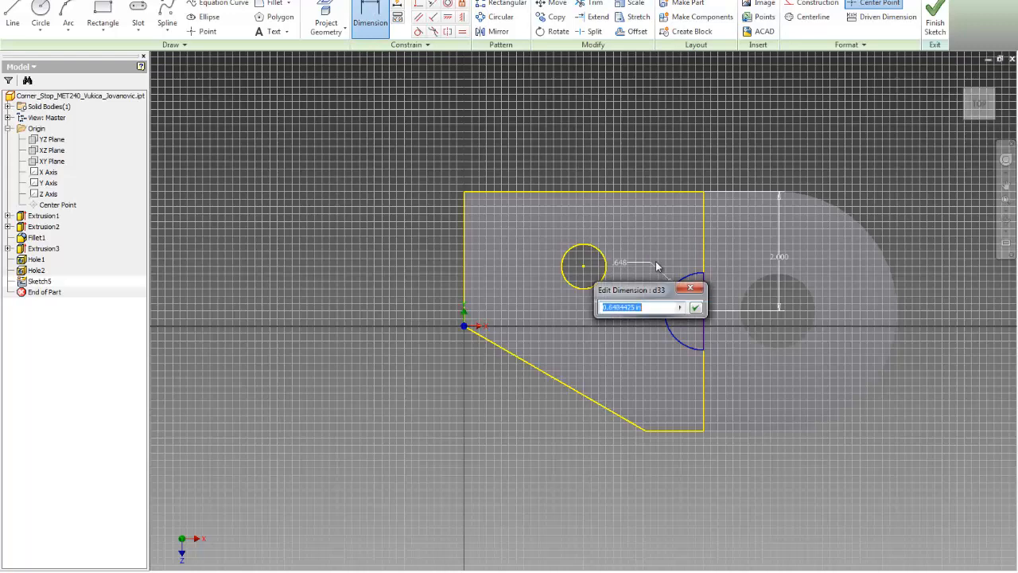
pyautogui.write('1.25')
pyautogui.press('Return')
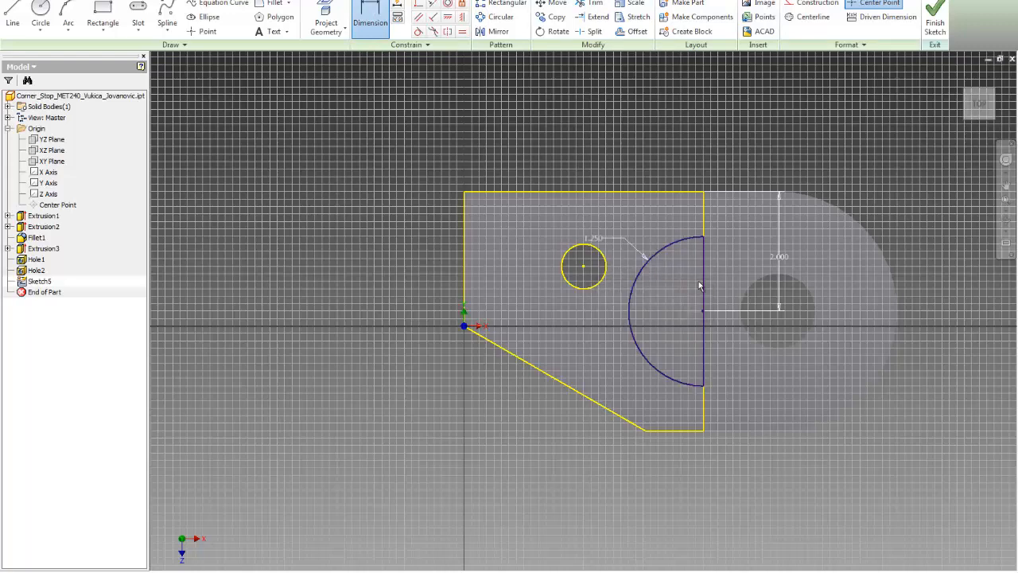
# - Finish the sketch and extrude the half-circle profile as a 0.75 in deep cut into the block's top
pyautogui.moveTo(686, 447)
pyautogui.keyDown('shift'); pyautogui.mouseDown(button='middle')
pyautogui.moveTo(604, 389)
pyautogui.moveTo(631, 398)
pyautogui.moveTo(637, 358)
pyautogui.moveTo(640, 394)
pyautogui.mouseUp(button='middle'); pyautogui.keyUp('shift')
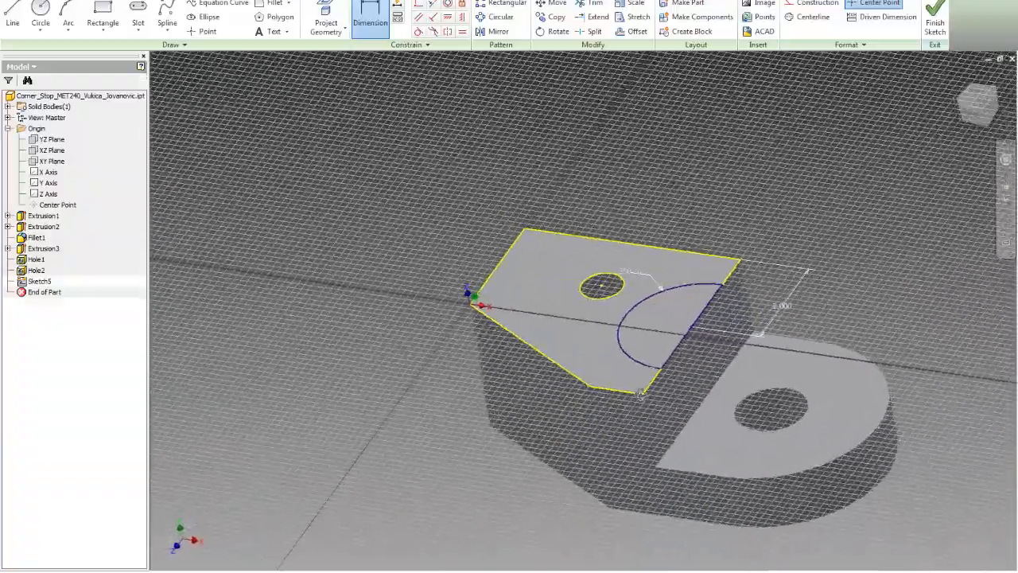
pyautogui.click(936, 22)
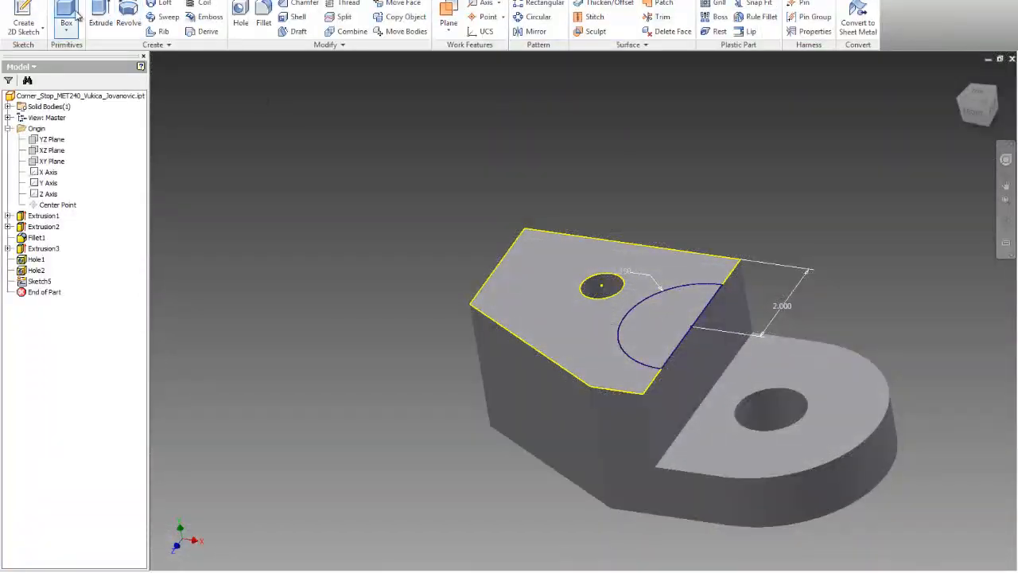
pyautogui.click(101, 16)
pyautogui.click(673, 311)
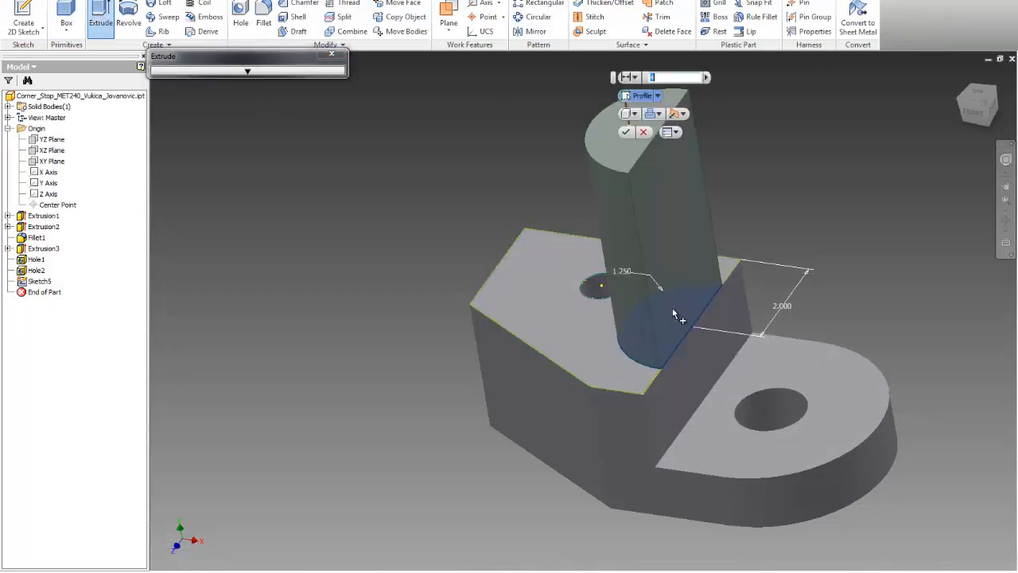
pyautogui.click(657, 113)
pyautogui.click(662, 140)
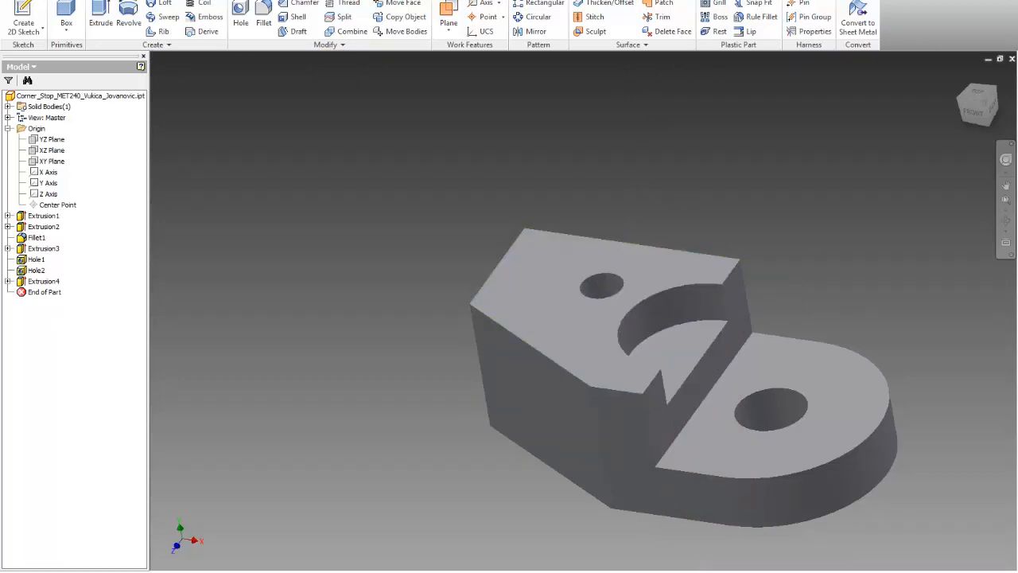
# - Check the drawing for the remaining corner cut, and sketch a diagonal line across the upper outer corner of the block's flat back face
pyautogui.hotkey('alt', 'Tab')
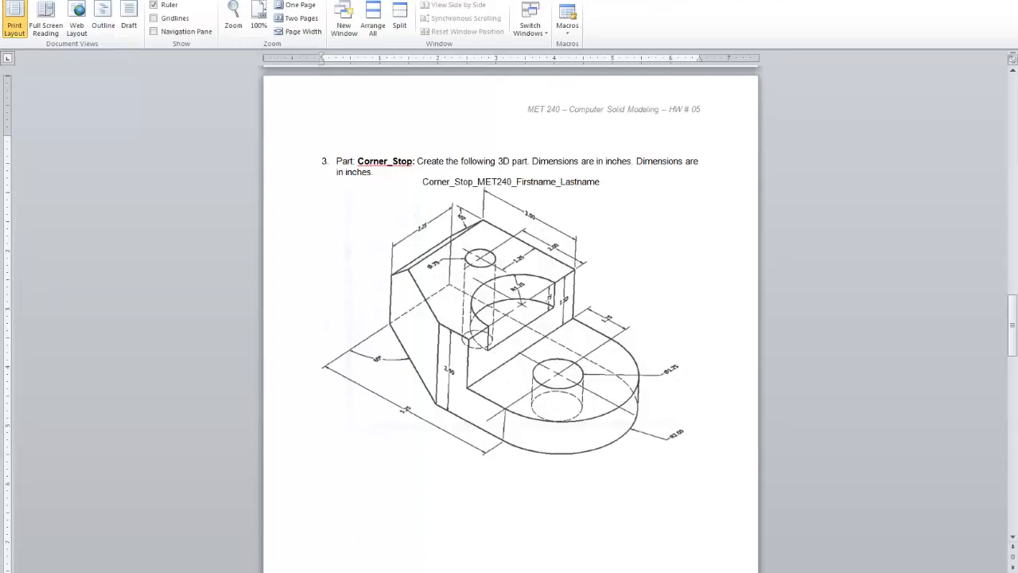
pyautogui.hotkey('alt', 'Tab')
pyautogui.click(24, 24)
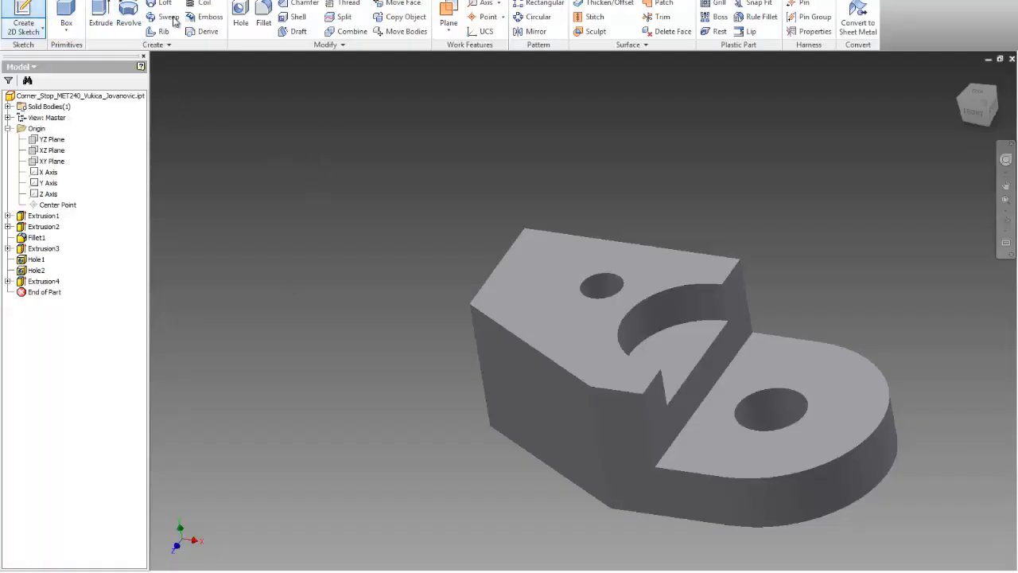
pyautogui.click(711, 303)
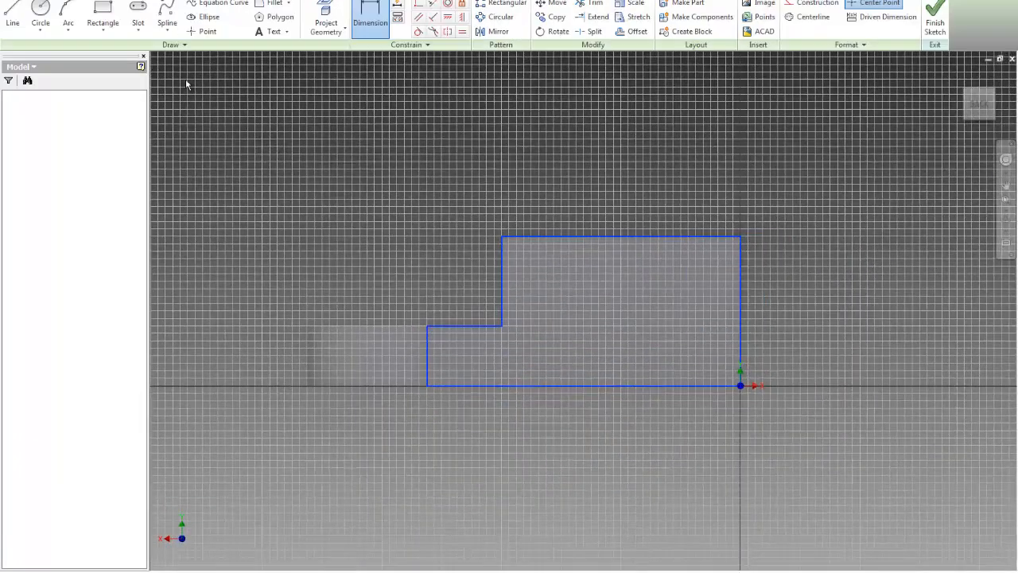
pyautogui.click(13, 16)
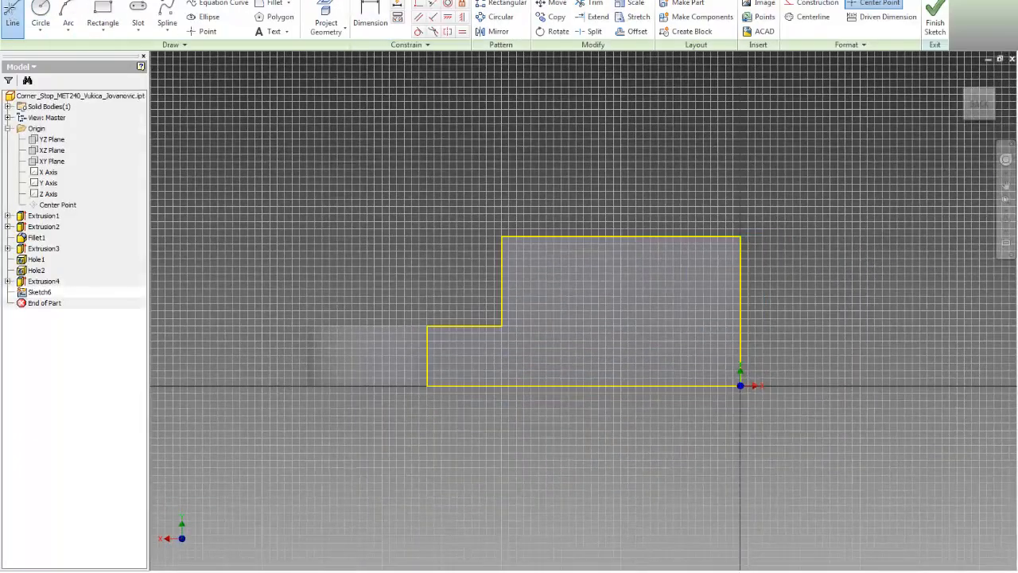
pyautogui.click(727, 283)
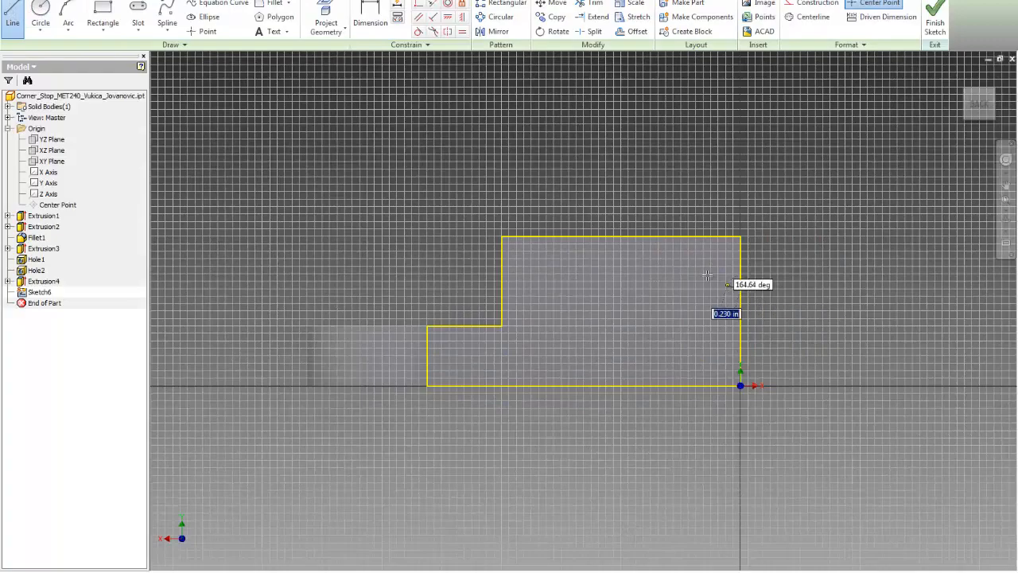
pyautogui.click(667, 236)
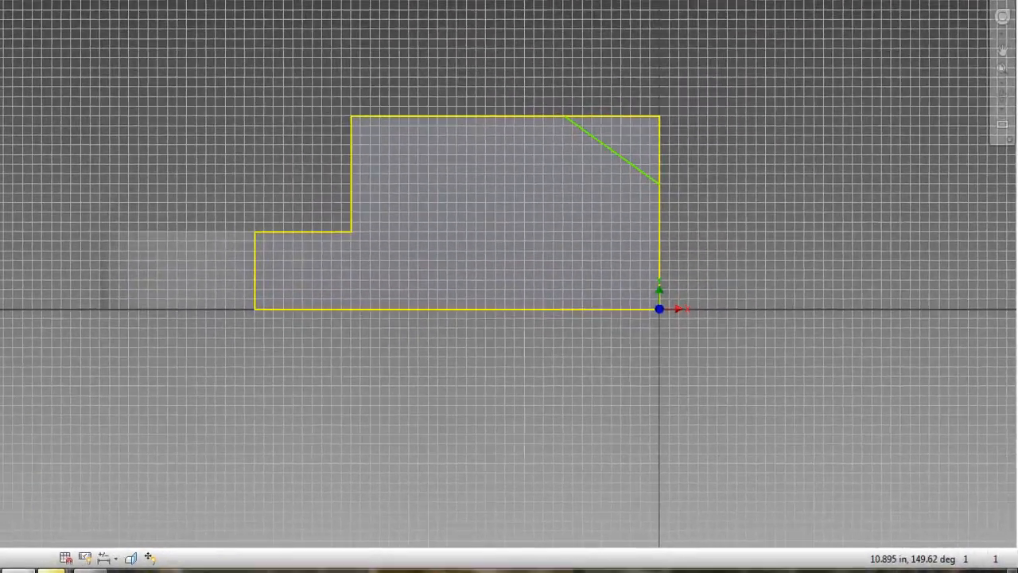
pyautogui.press('Escape')
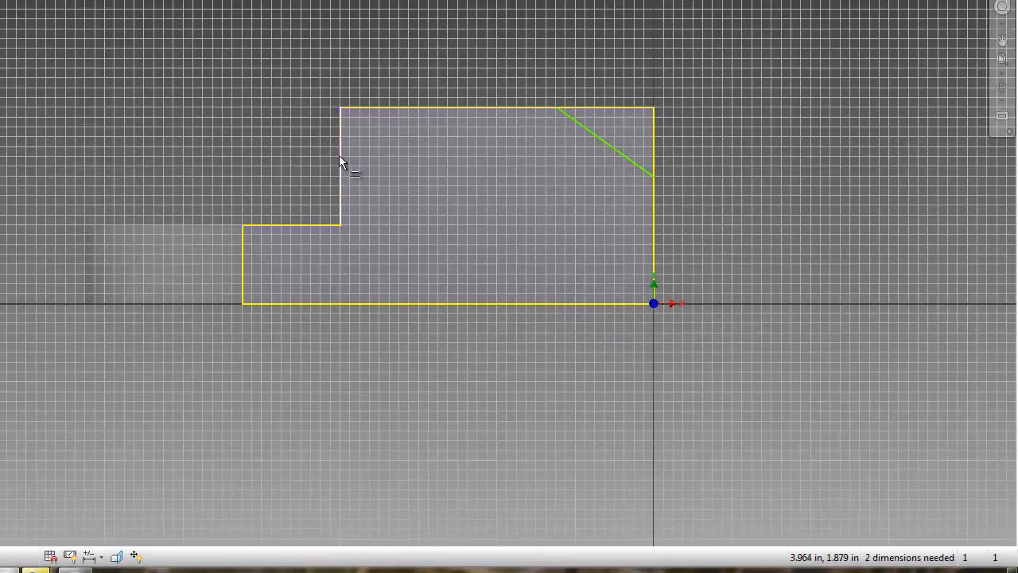
# - Dimension the horizontal distance from the step's vertical edge to the diagonal line's upper end as 3 in
pyautogui.moveTo(339, 226); pyautogui.dragTo(558, 106)
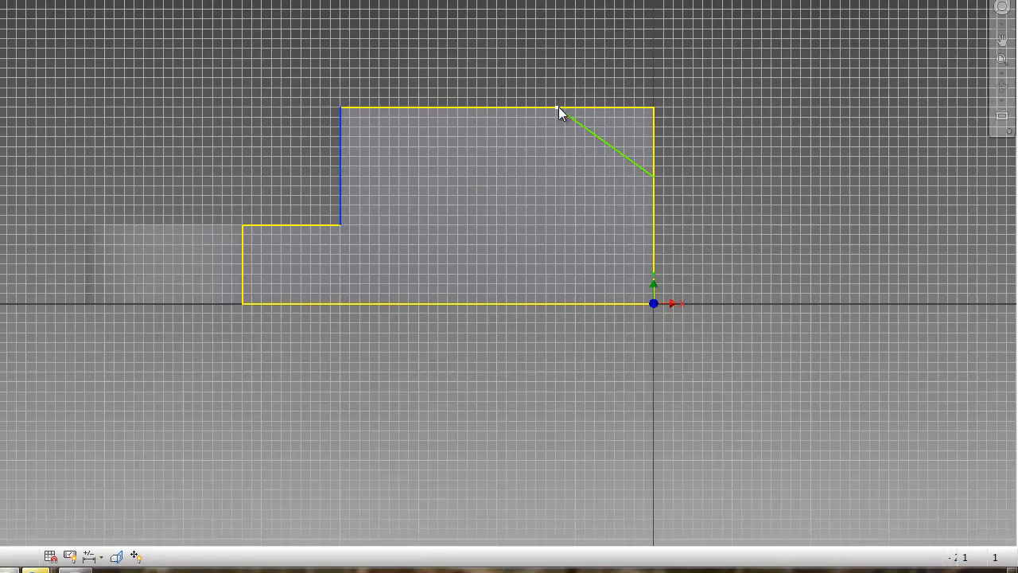
pyautogui.click(559, 107)
pyautogui.click(448, 80)
pyautogui.write('3')
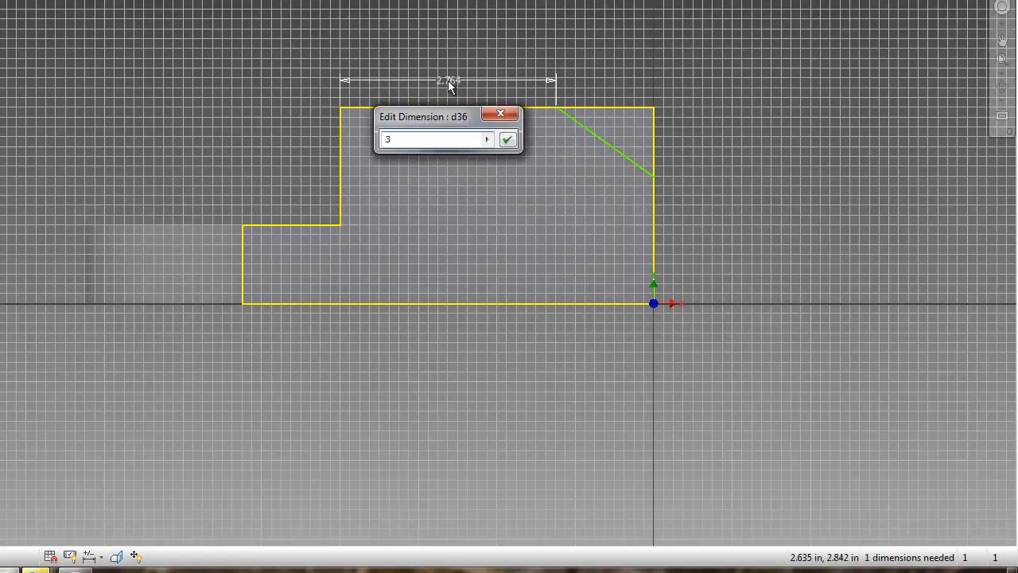
pyautogui.press('Return')
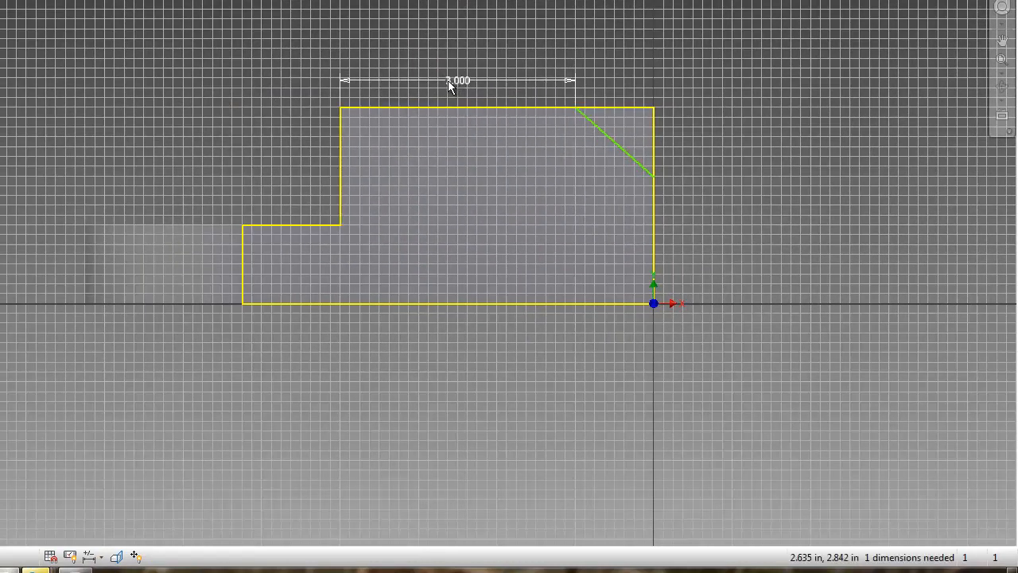
# - Dimension the angle between the block's top edge and the diagonal line as 45 degrees
pyautogui.click(615, 107)
pyautogui.click(611, 137)
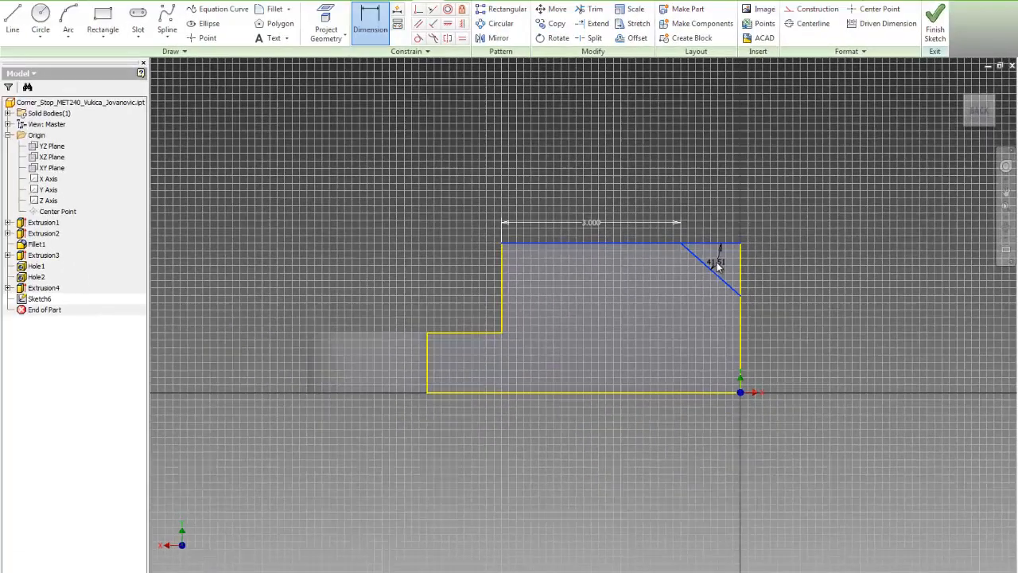
pyautogui.click(718, 266)
pyautogui.write('45')
pyautogui.press('Return')
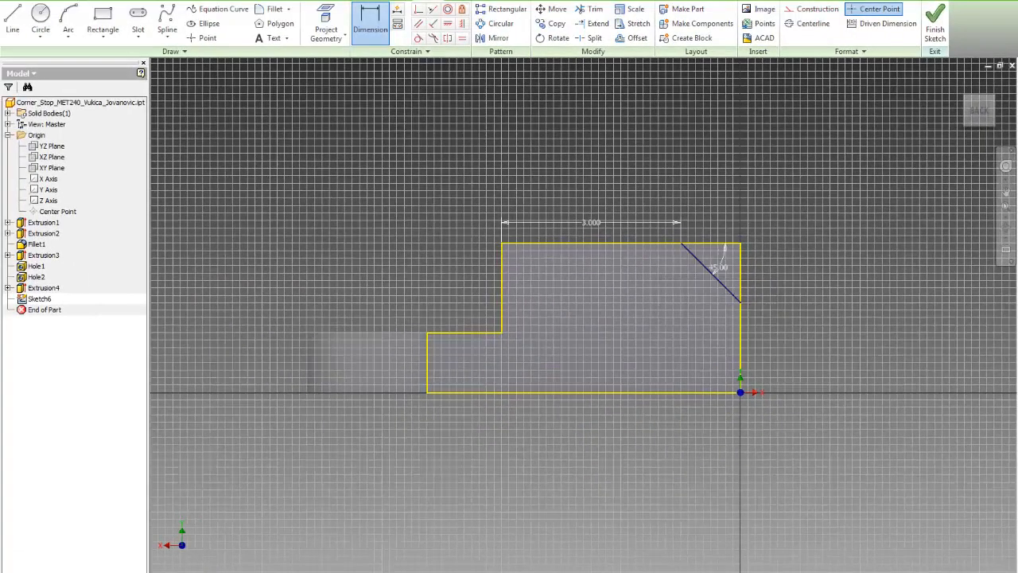
# - Finish the sketch and extrude the triangular corner profile as a Through All cut across the block
pyautogui.click(932, 26)
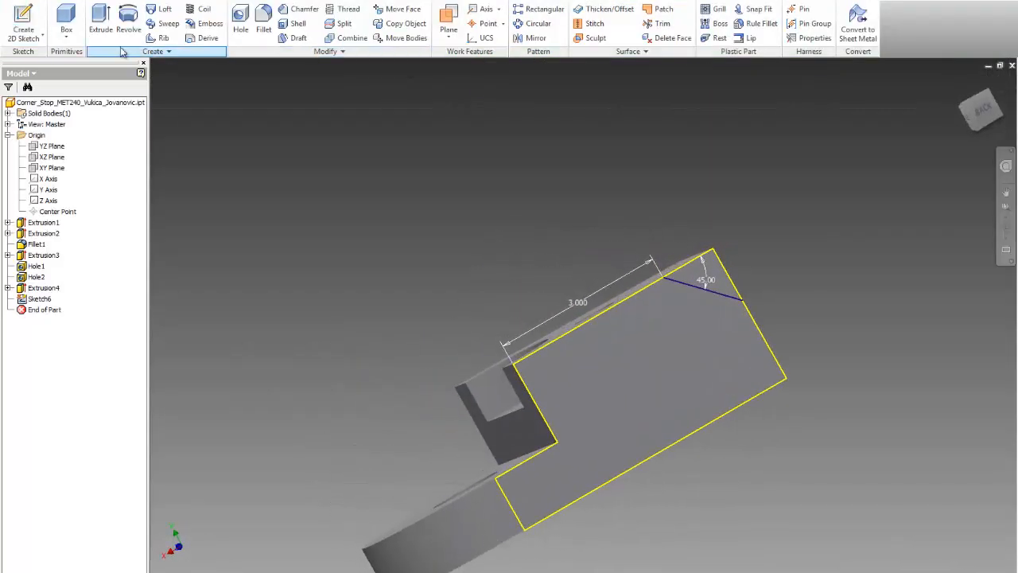
pyautogui.click(97, 19)
pyautogui.click(690, 274)
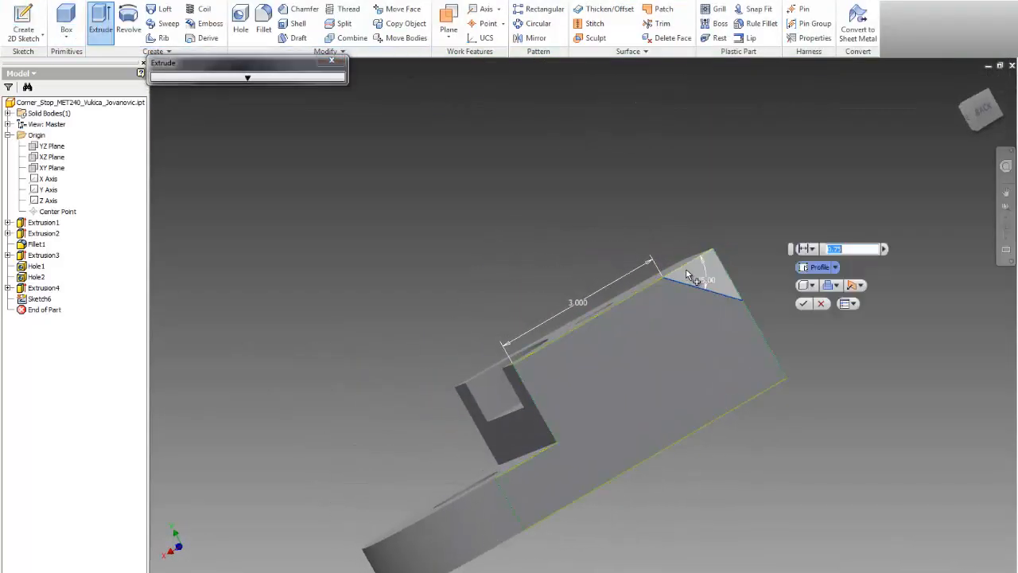
pyautogui.click(832, 286)
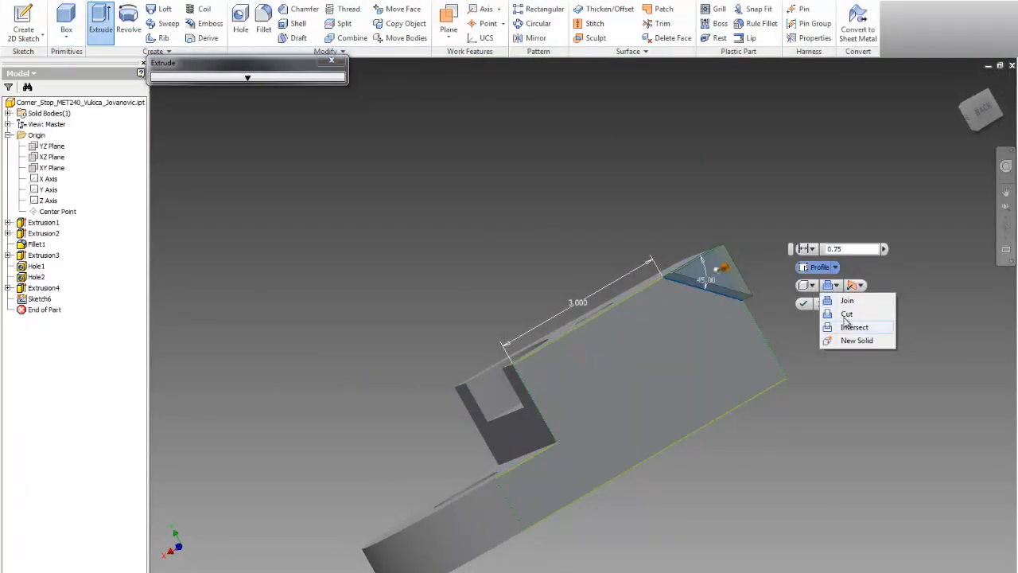
pyautogui.click(846, 316)
pyautogui.keyDown('shift'); pyautogui.moveTo(614, 246); pyautogui.dragTo(699, 265, button='middle'); pyautogui.keyUp('shift')
pyautogui.click(809, 255)
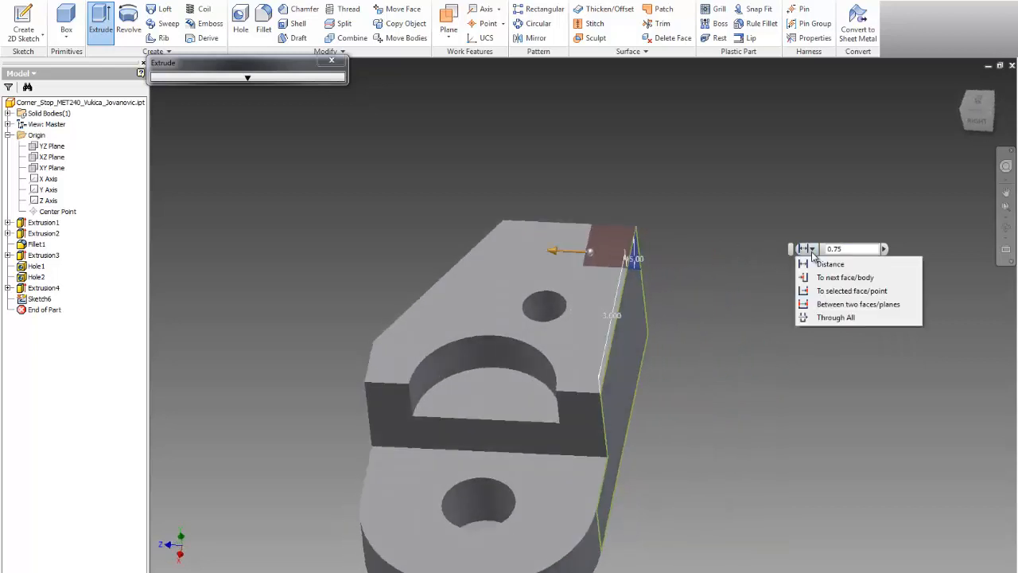
pyautogui.click(819, 317)
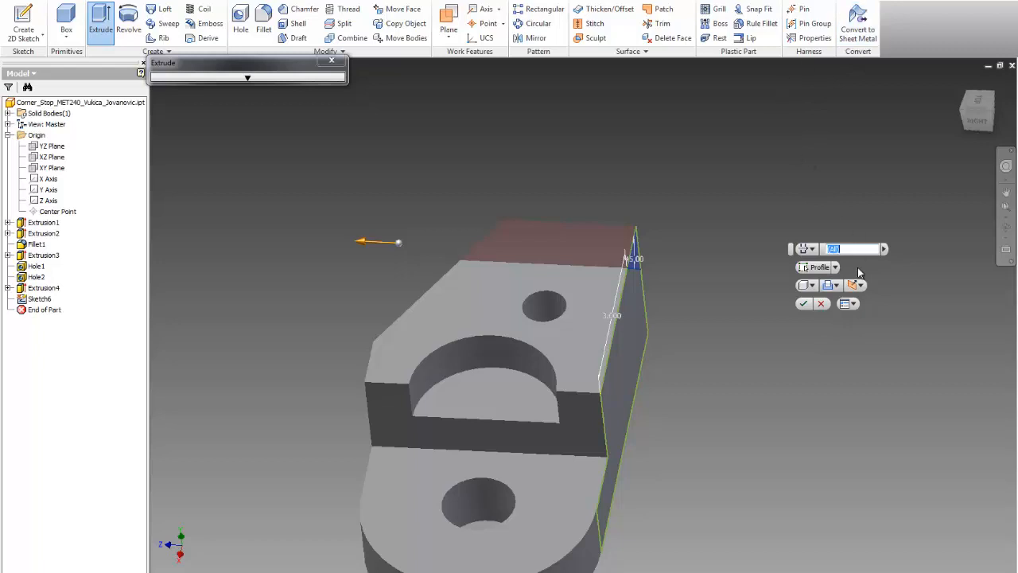
pyautogui.click(802, 303)
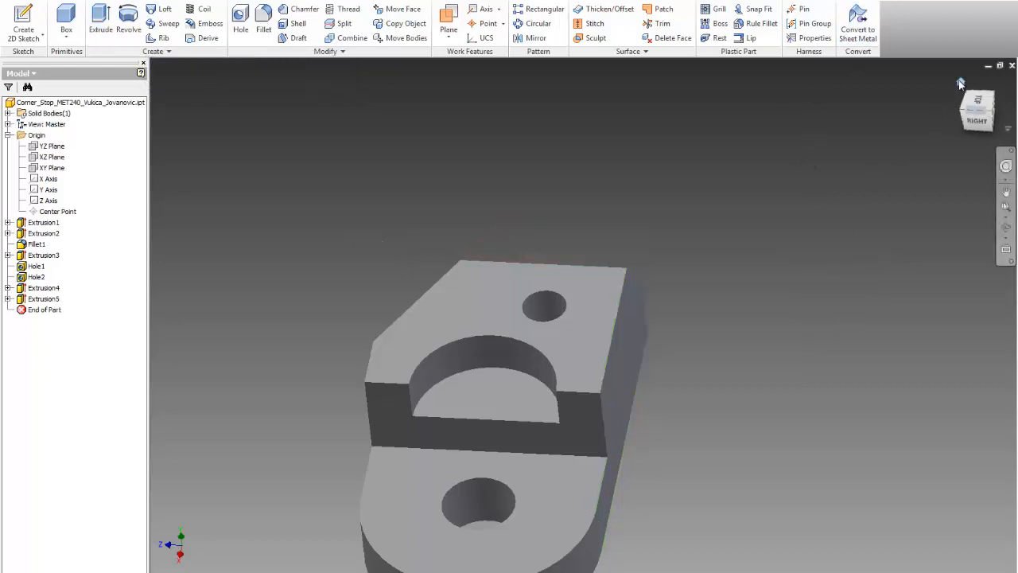
# - Restore the home view, preview the Wireframe with Hidden Edges style, and set the visual style to Shaded with Edges
pyautogui.click(959, 82)
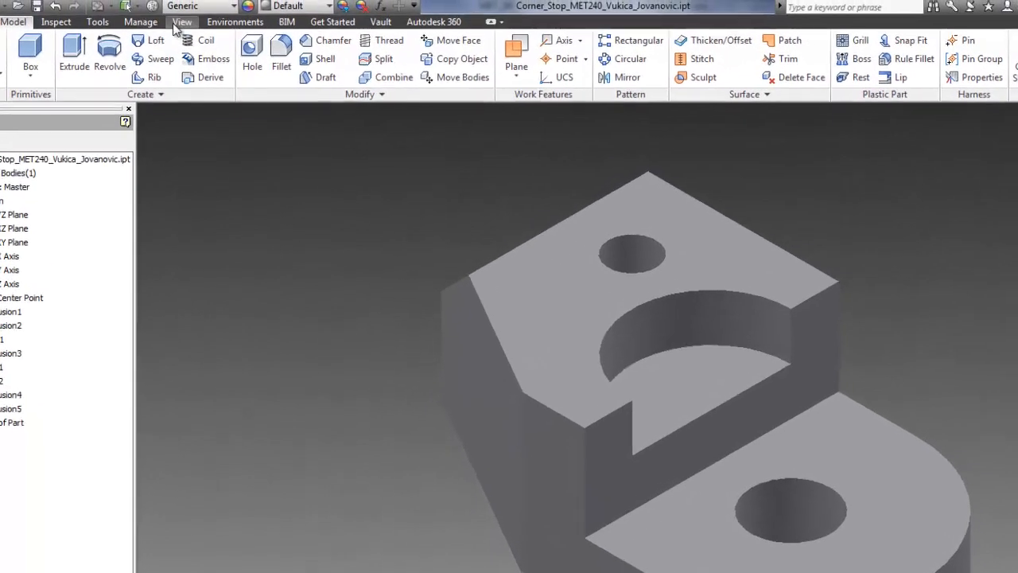
pyautogui.click(186, 0)
pyautogui.click(124, 83)
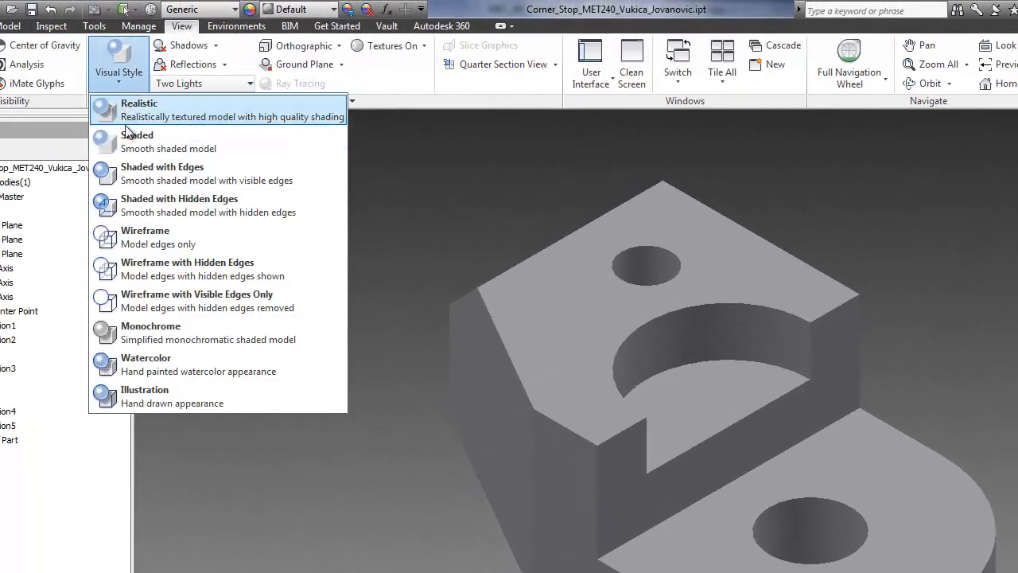
pyautogui.click(147, 274)
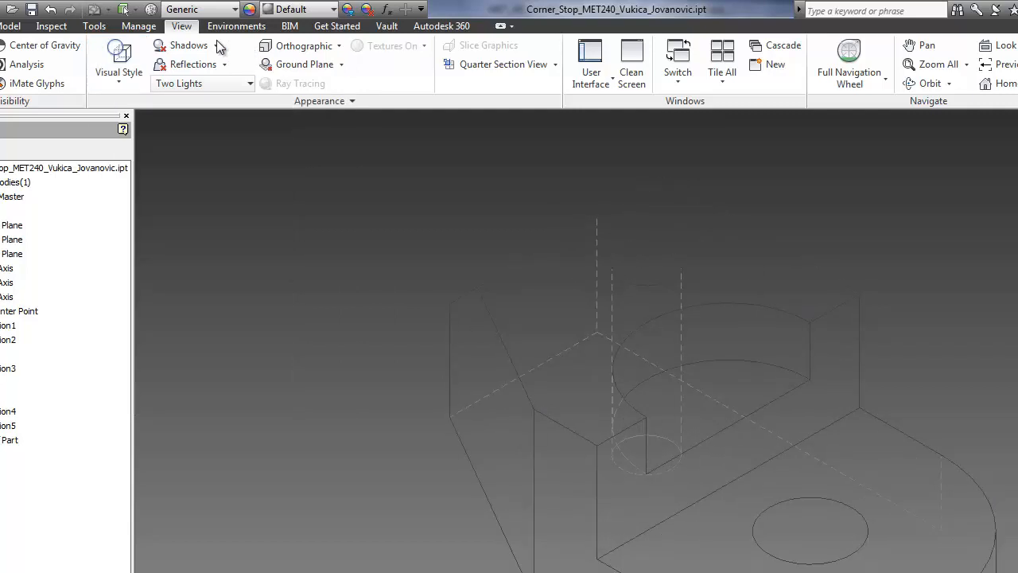
pyautogui.click(118, 88)
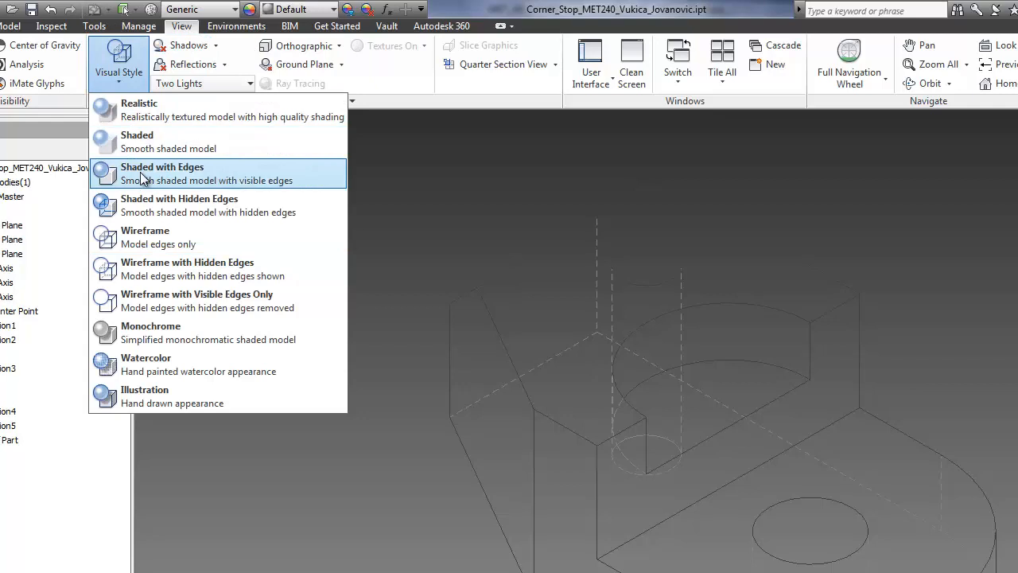
pyautogui.click(149, 141)
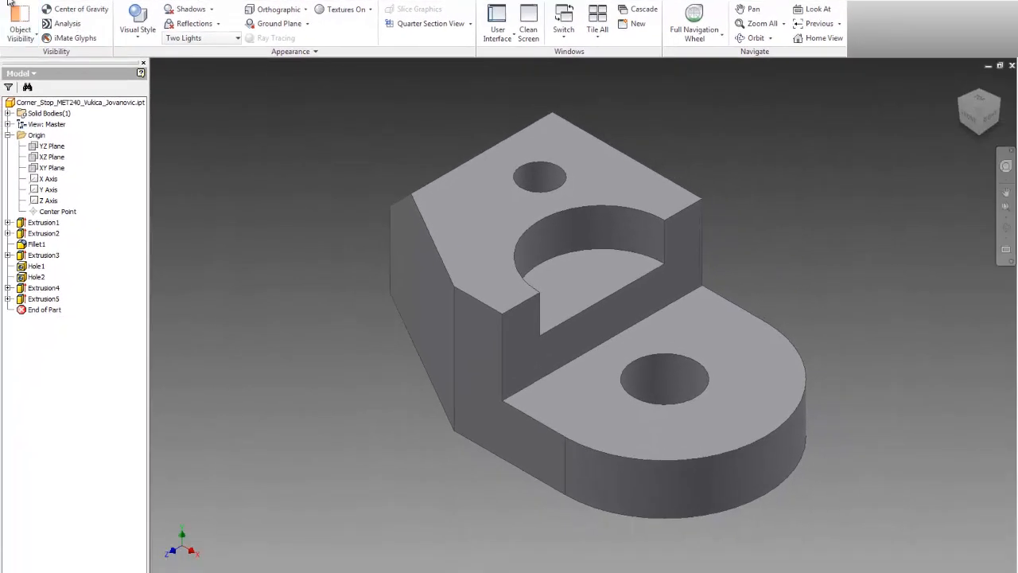
# - Export the finished part as a PDF, view the resulting page, and close it to return to the model
pyautogui.click(8, 2)
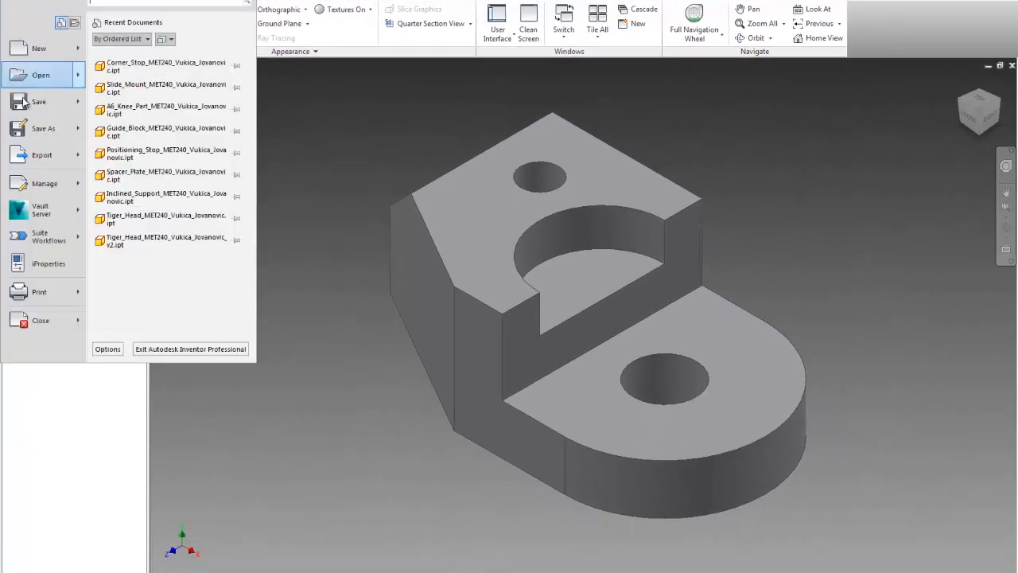
pyautogui.moveTo(42, 155)
pyautogui.click(211, 95)
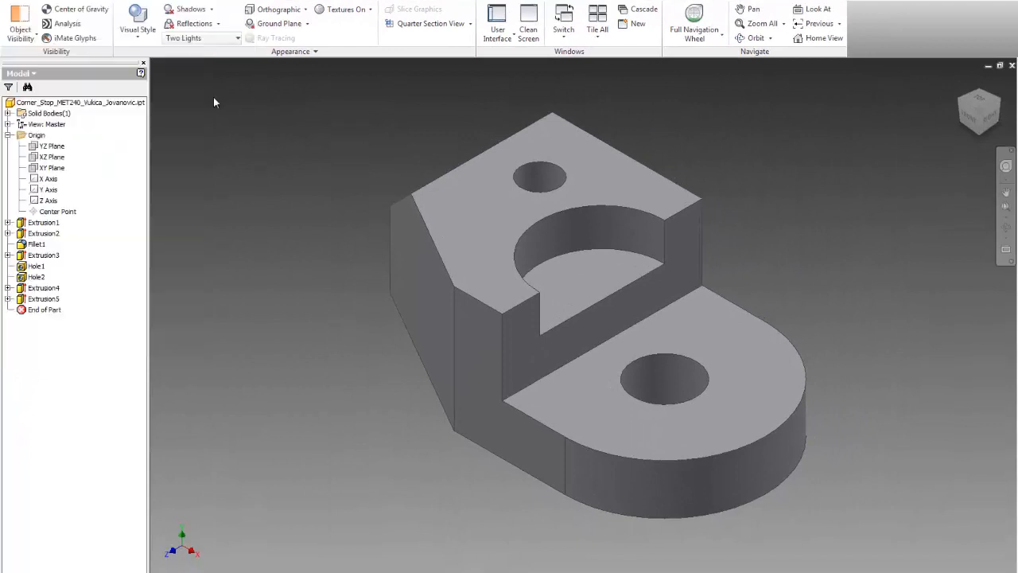
pyautogui.click(619, 404)
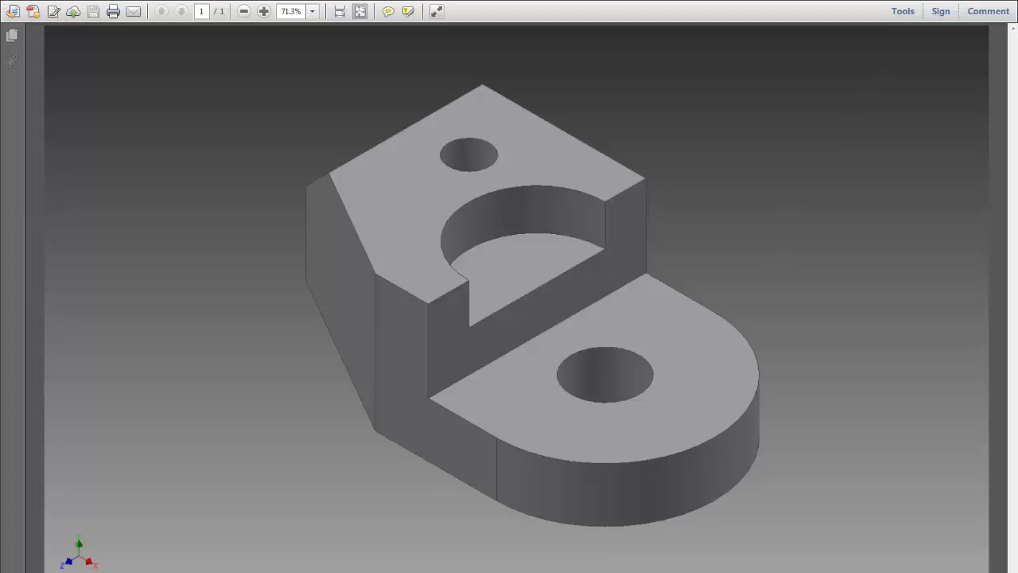
pyautogui.click(1003, 2)
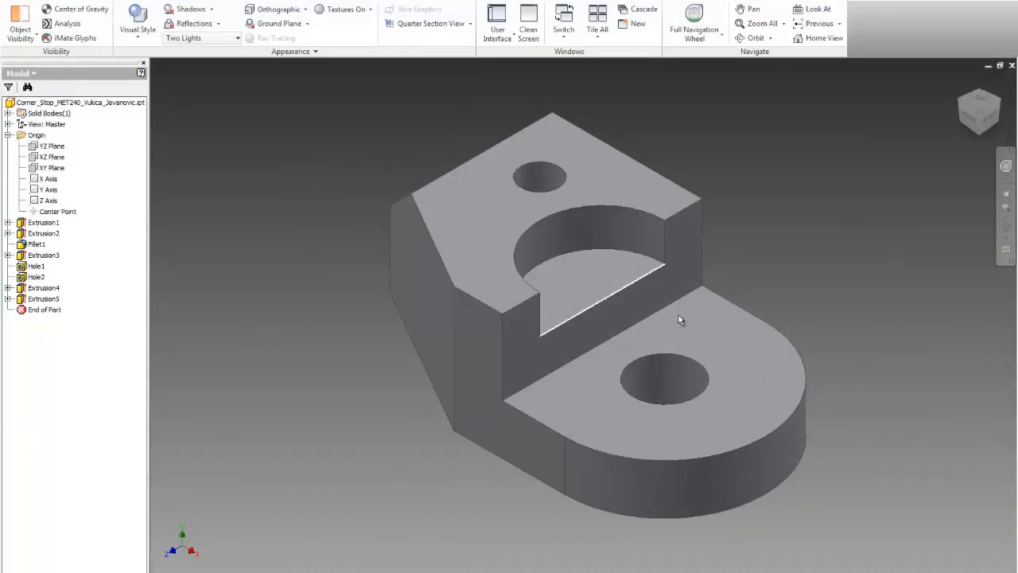